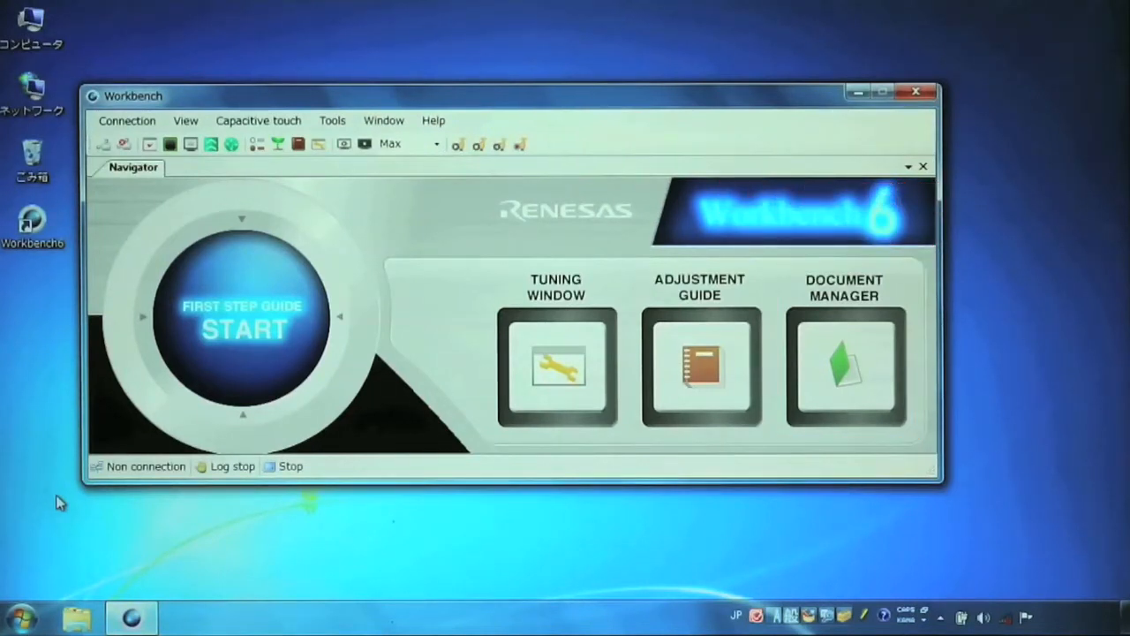
# Start the First Step Guide with a new project connected through CS+ with E1 Emulator
pyautogui.click(250, 338)
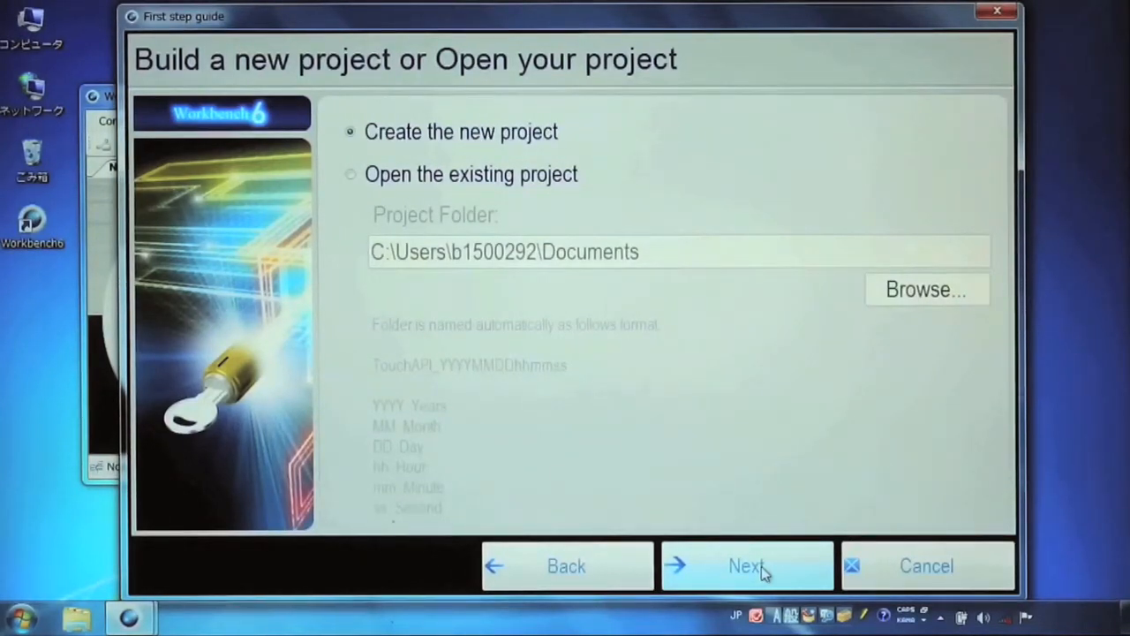
pyautogui.click(761, 566)
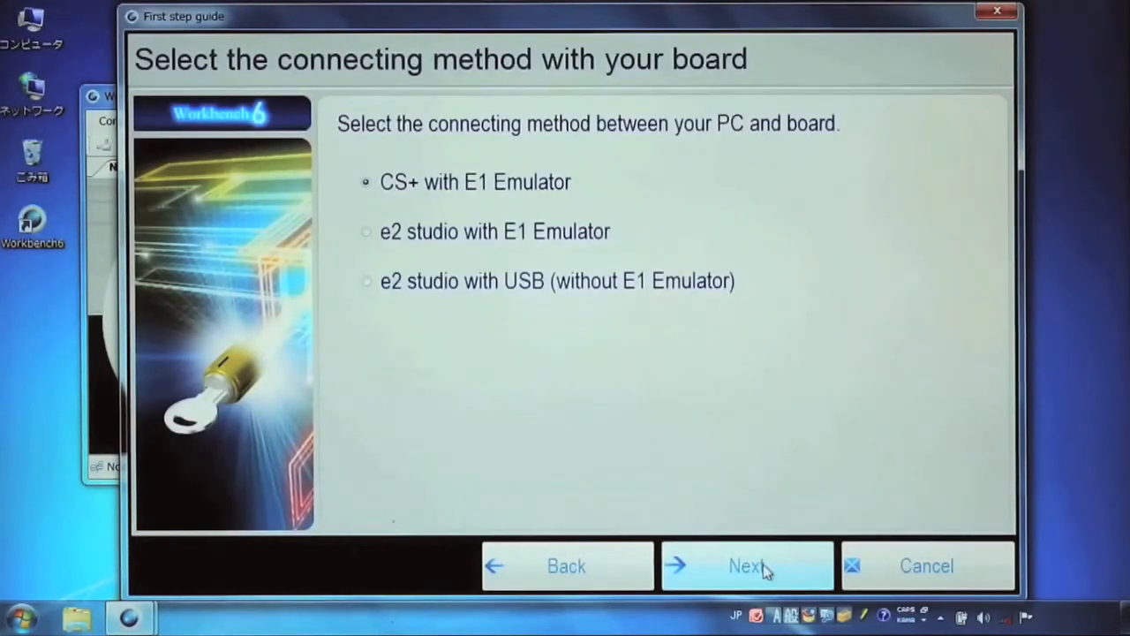
pyautogui.click(763, 568)
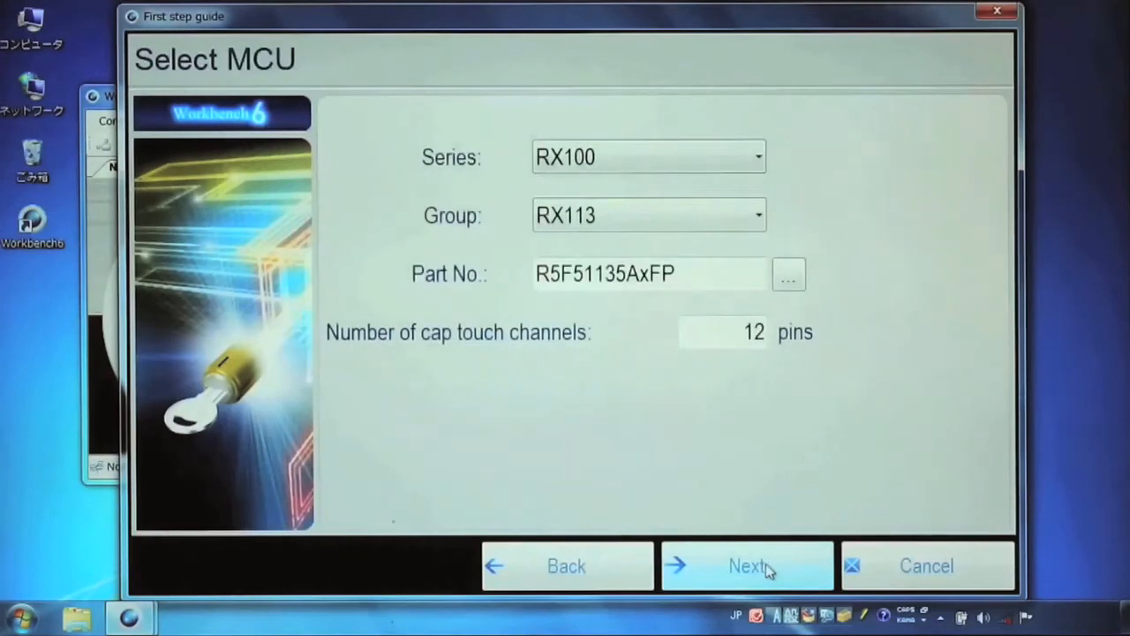
# Select the MCU with series RX100, group RX113 and the 100-pin part number R5F51136AxFP
pyautogui.click(730, 163)
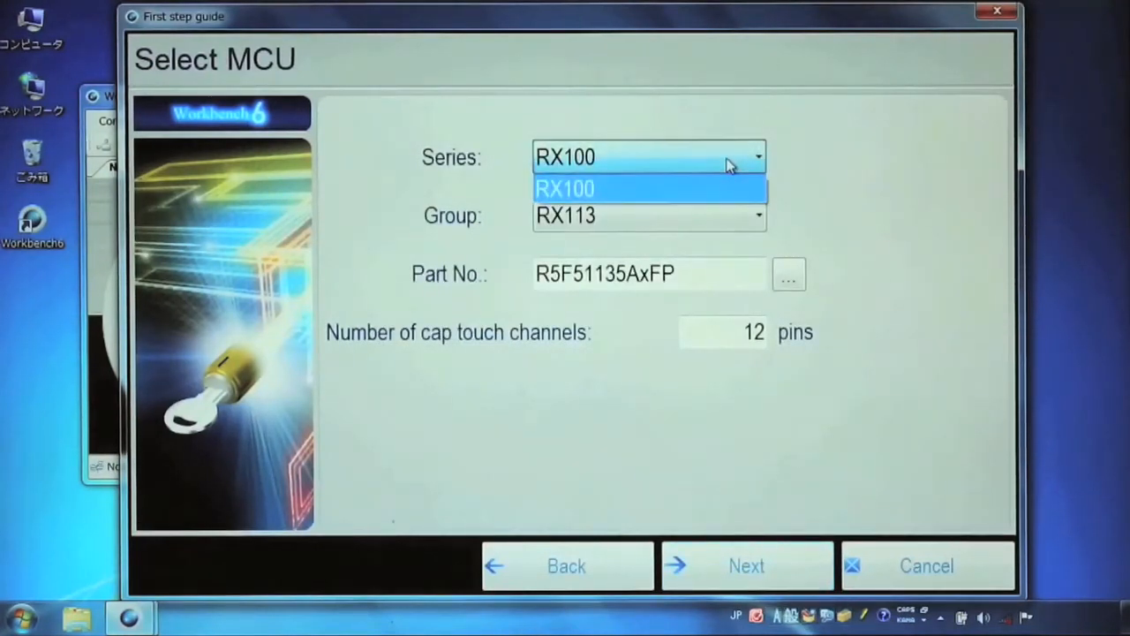
pyautogui.click(728, 164)
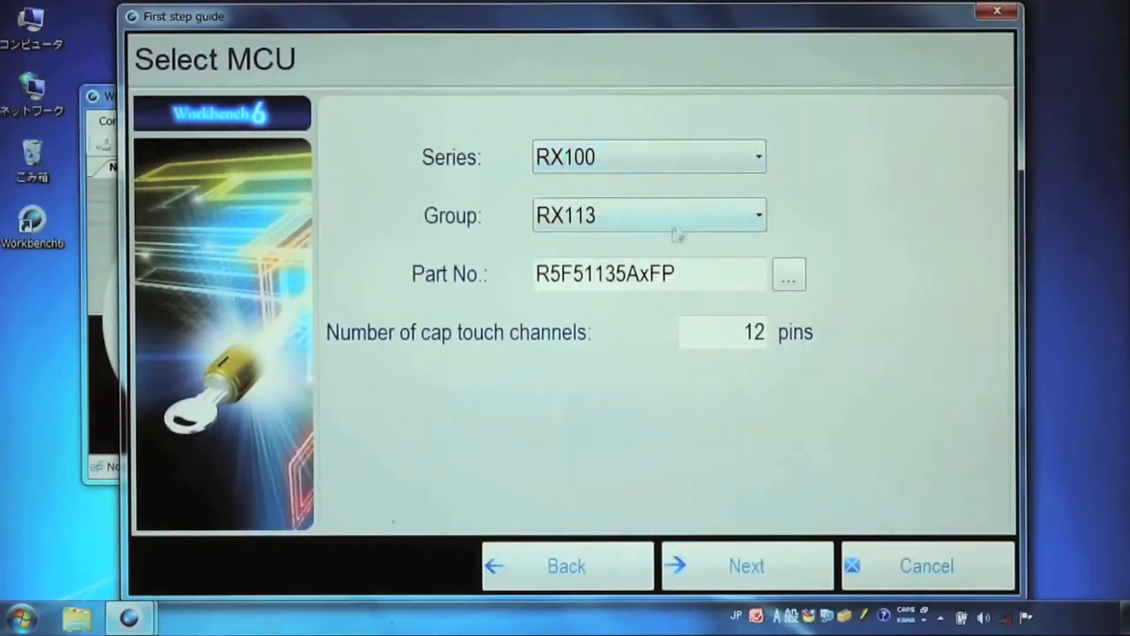
pyautogui.click(637, 224)
pyautogui.click(597, 232)
pyautogui.click(788, 275)
pyautogui.moveTo(835, 288)
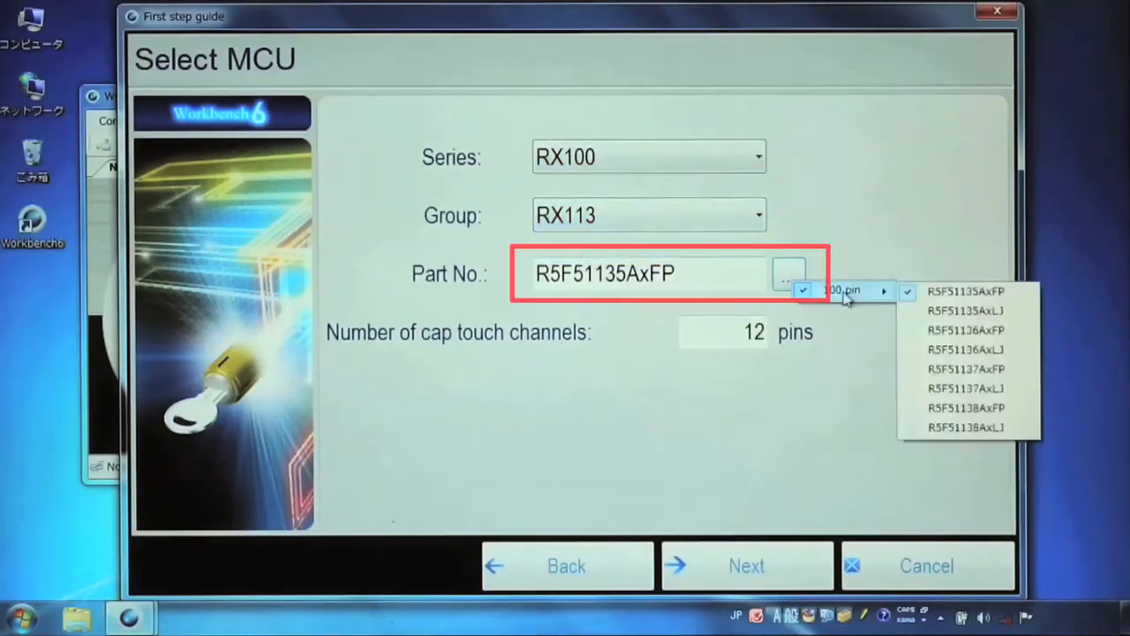
pyautogui.click(990, 331)
pyautogui.click(780, 572)
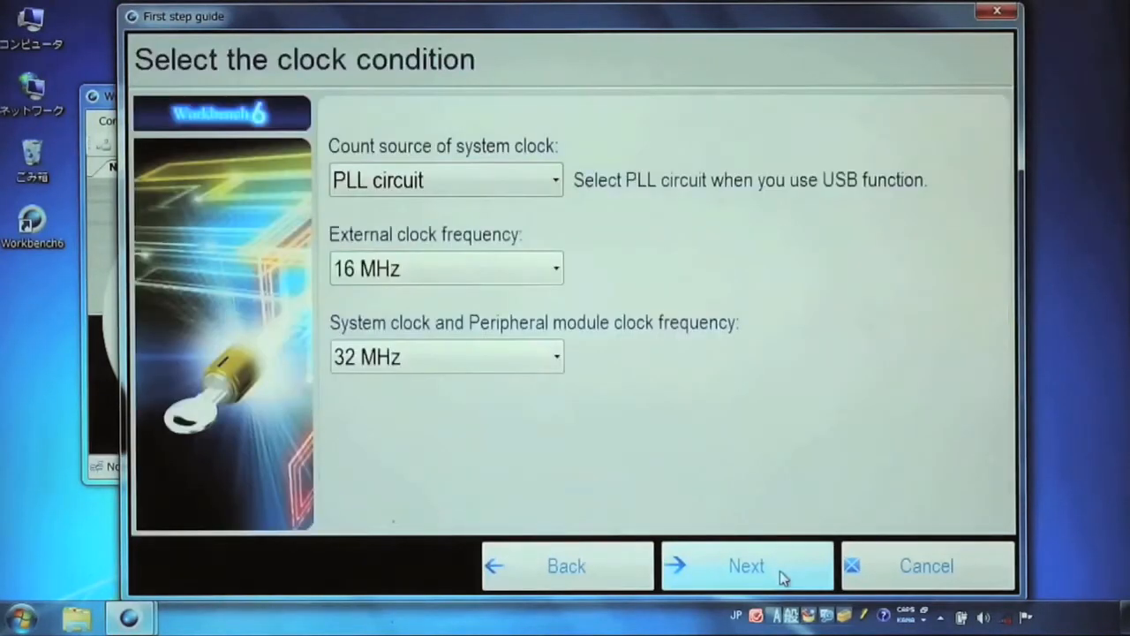
# Set the system clock's count source to PLL circuit and accept the self capacitance measurement method
pyautogui.click(527, 188)
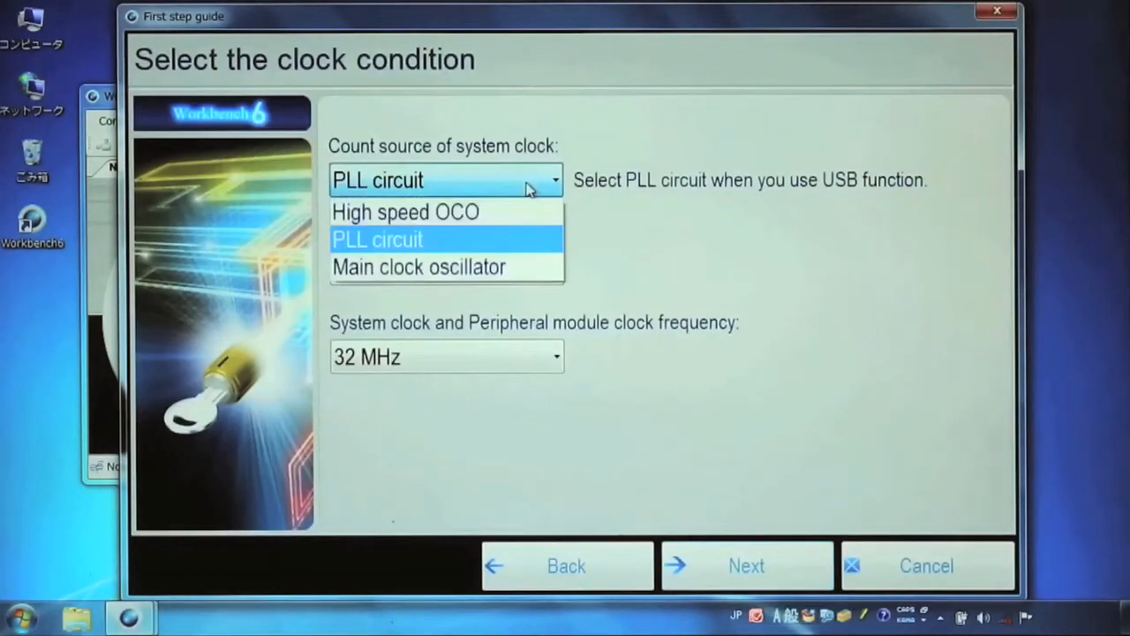
pyautogui.click(424, 242)
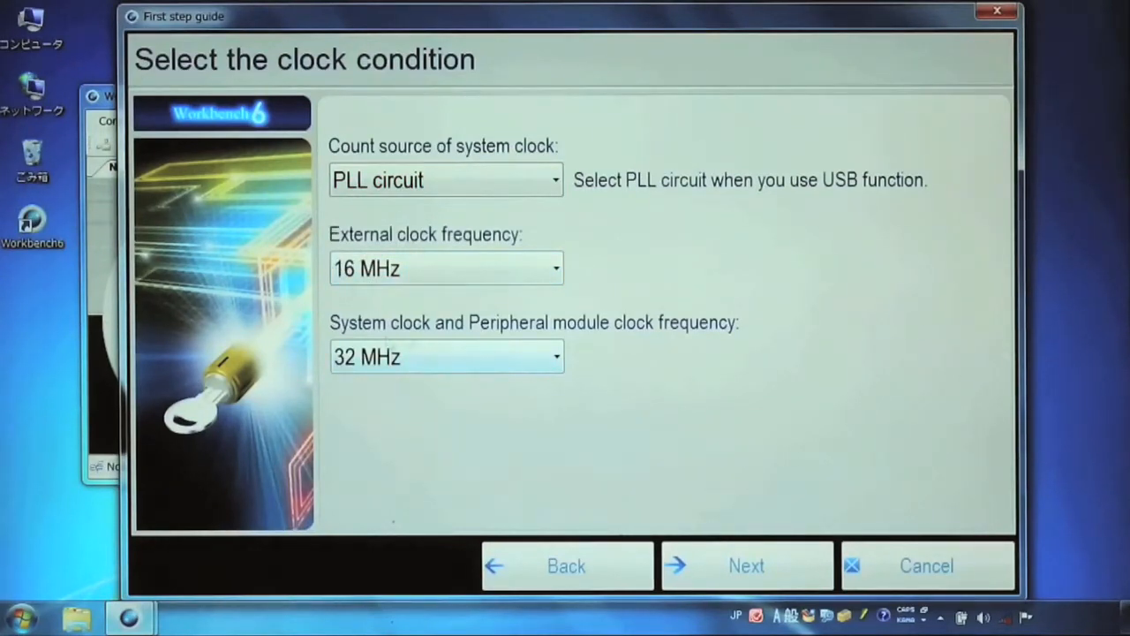
pyautogui.click(765, 576)
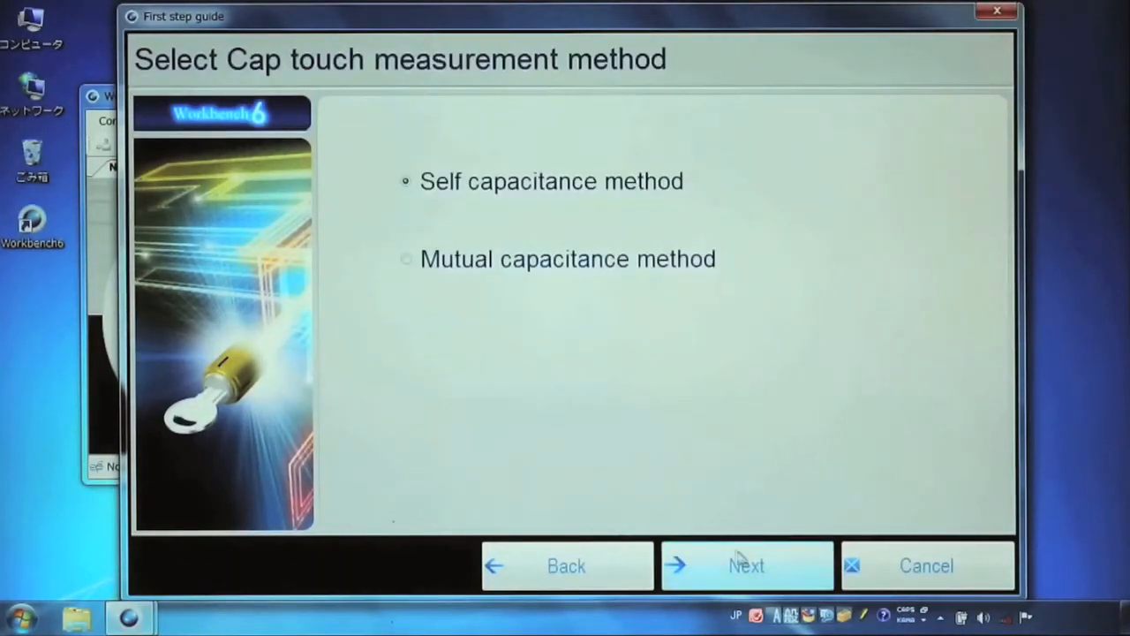
pyautogui.click(755, 571)
# Lay out three touch keys in an aligned row, a vertical slider and a wheel on the board canvas
pyautogui.click(855, 152)
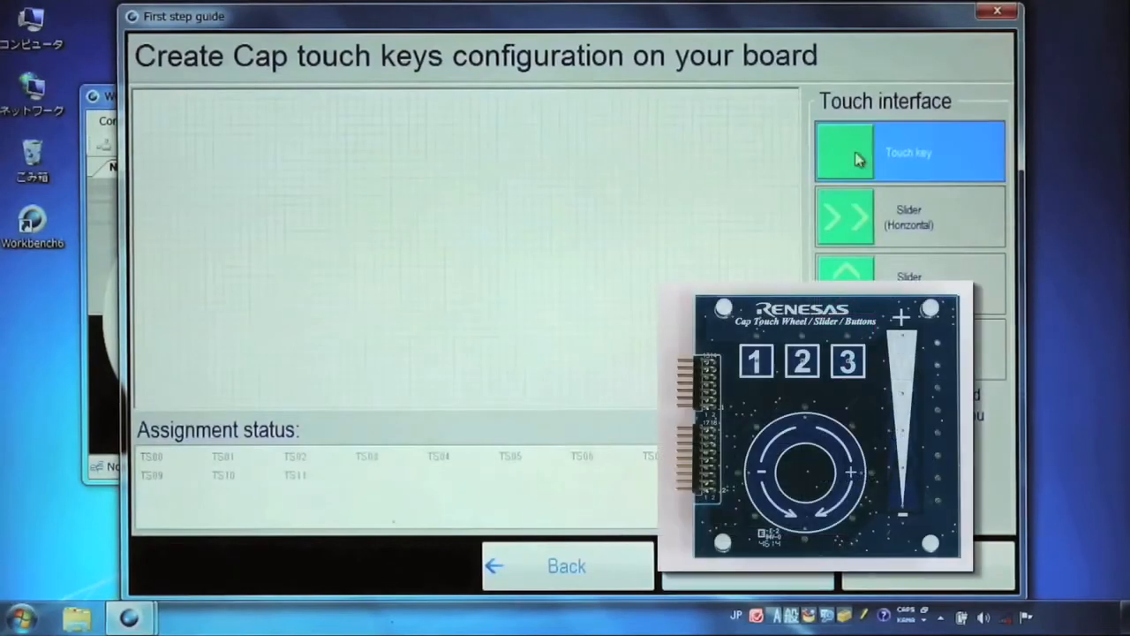
pyautogui.click(240, 152)
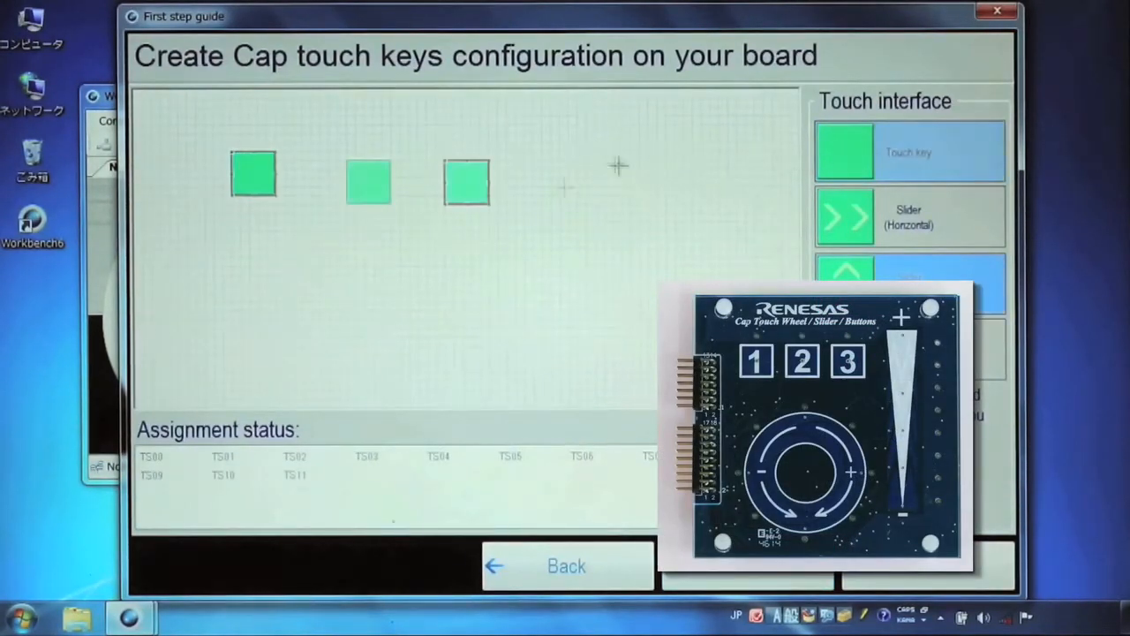
pyautogui.click(597, 182)
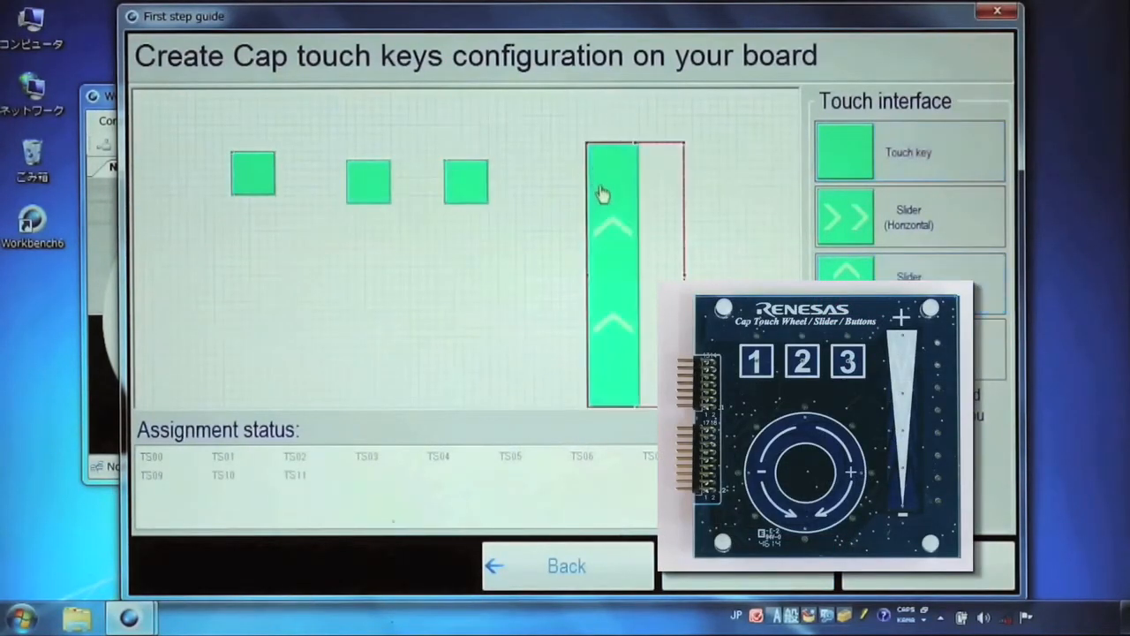
pyautogui.moveTo(257, 174); pyautogui.dragTo(277, 183)
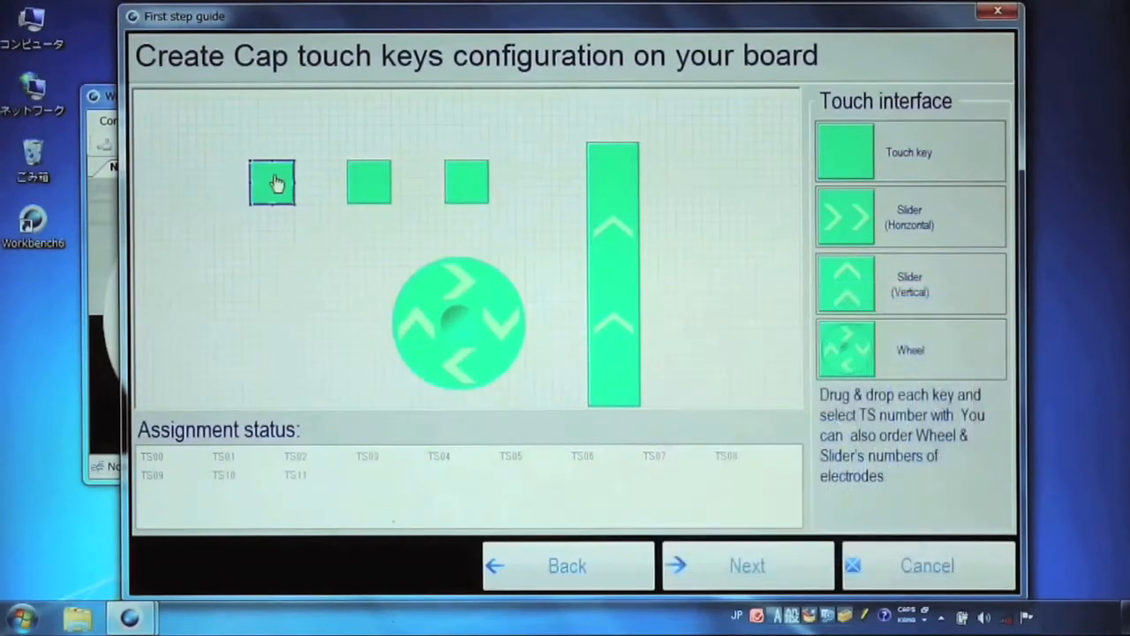
# Assign channels TS11, TS10 and TS09 to the three touch keys from left to right
pyautogui.rightClick(276, 181)
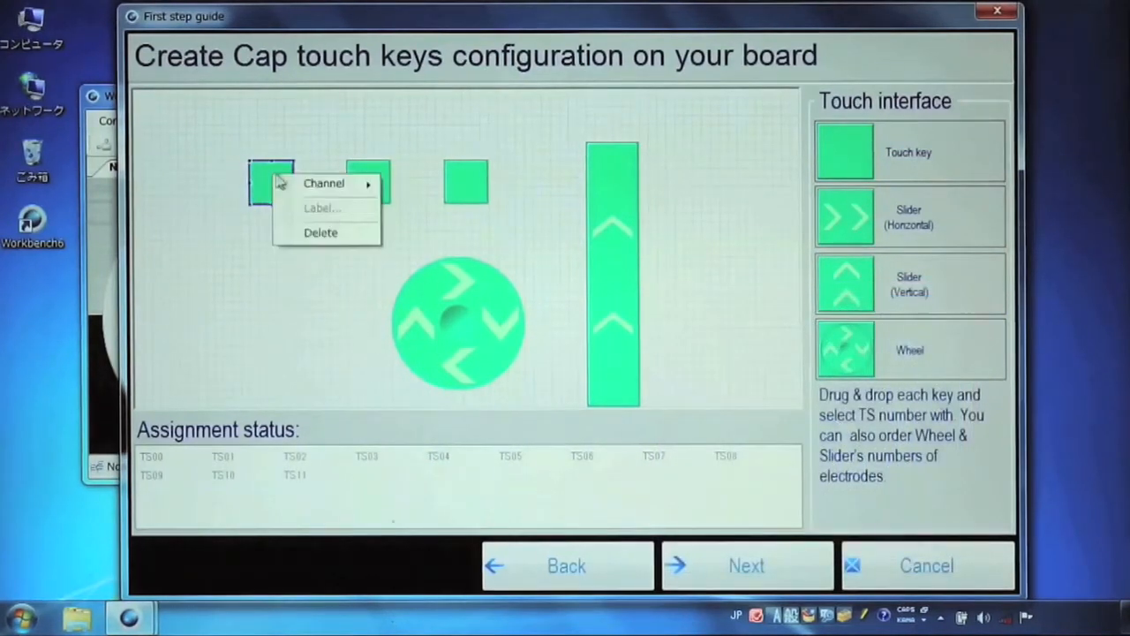
pyautogui.moveTo(323, 187)
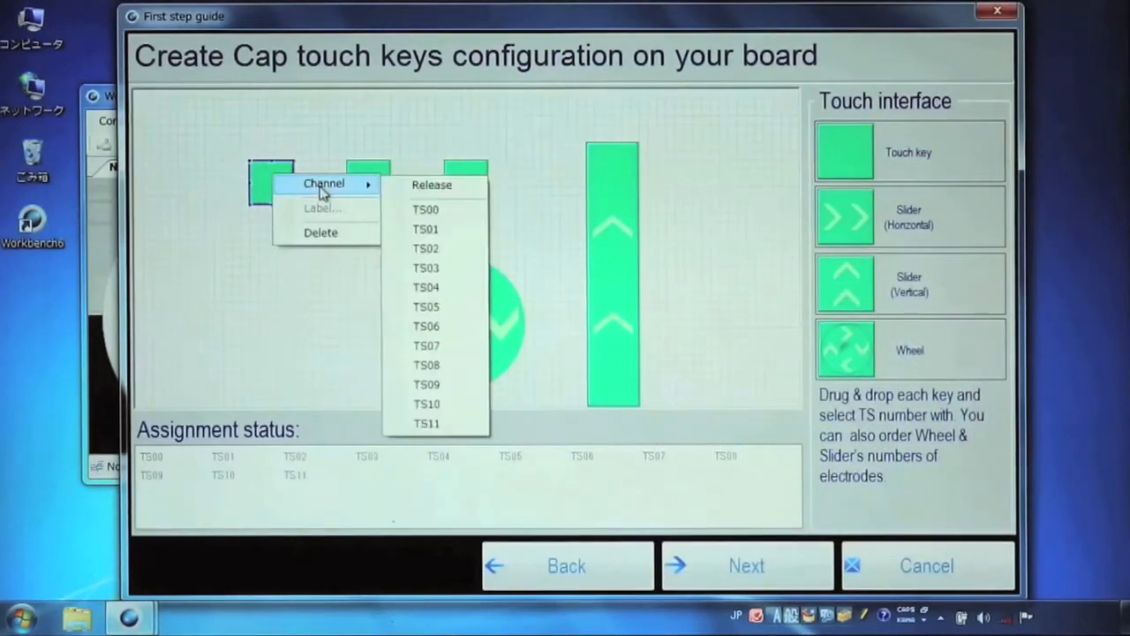
pyautogui.click(443, 425)
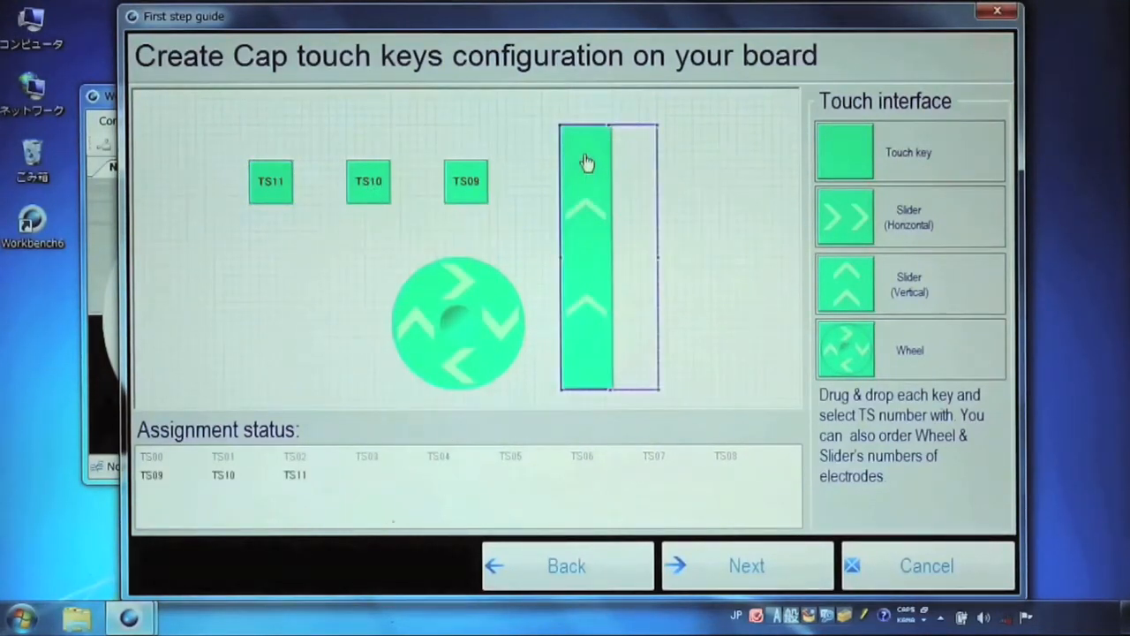
# Set up the vertical slider with five channels, running from TS08 at its lower end to TS04 at its upper end
pyautogui.rightClick(587, 162)
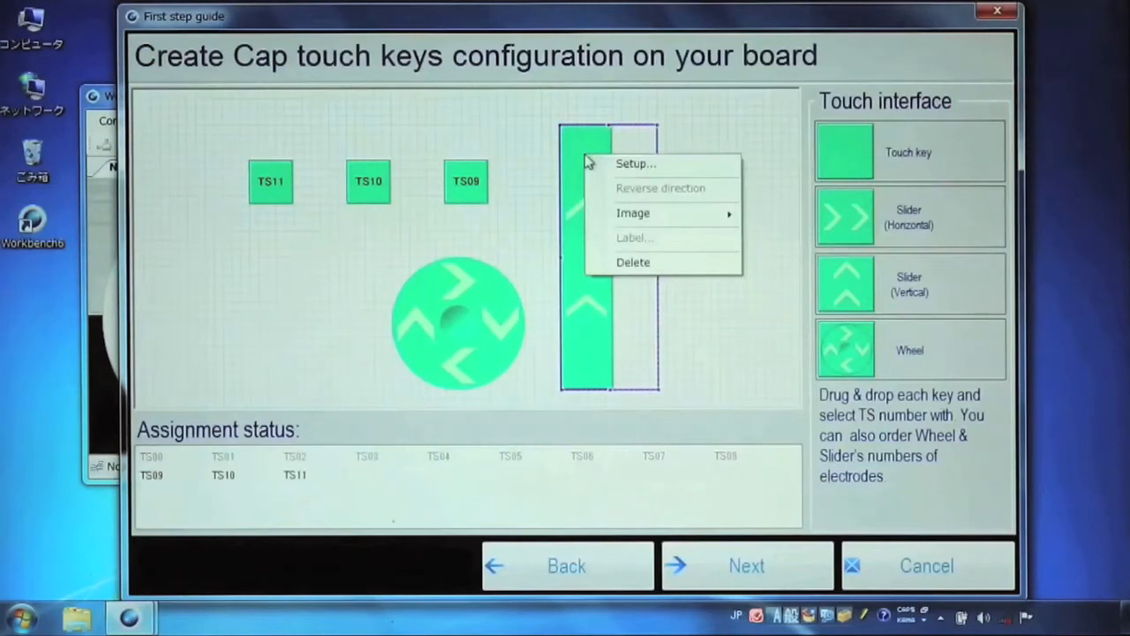
pyautogui.click(590, 164)
pyautogui.click(805, 166)
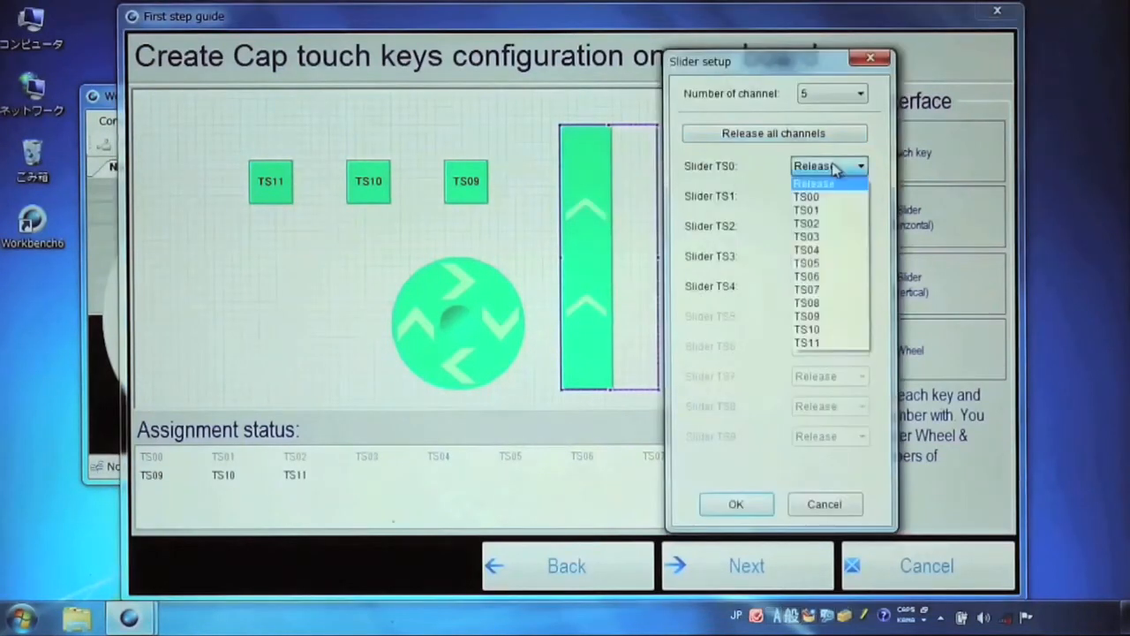
pyautogui.click(841, 302)
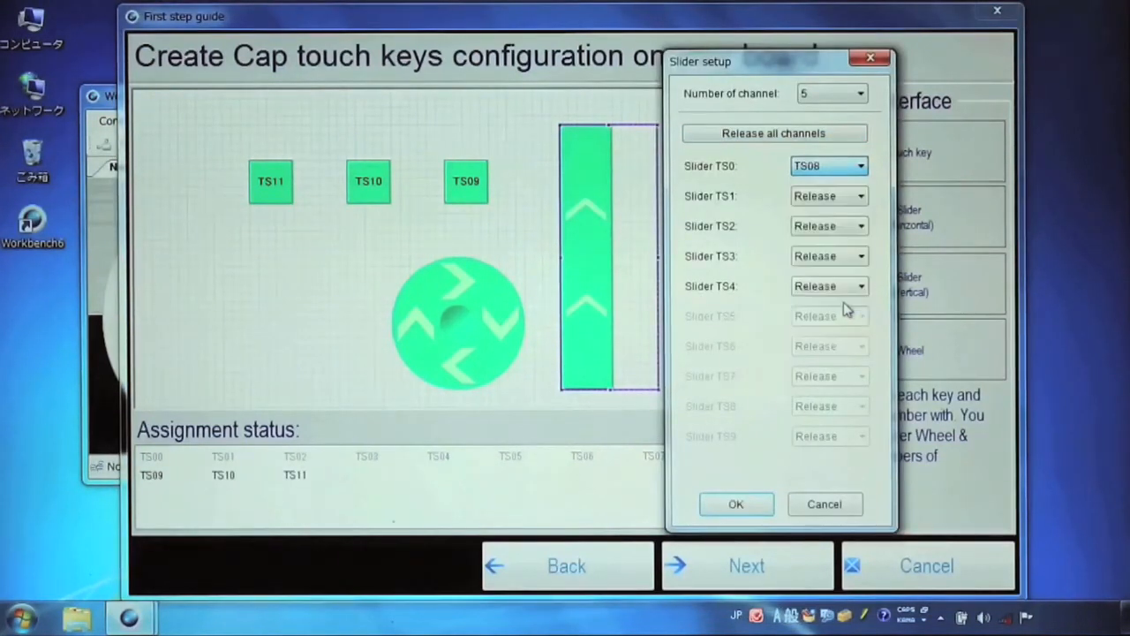
pyautogui.press('Return')
# Move the wheel below the touch keys and assign its four channels to TS00 through TS03
pyautogui.click(397, 277)
pyautogui.rightClick(396, 273)
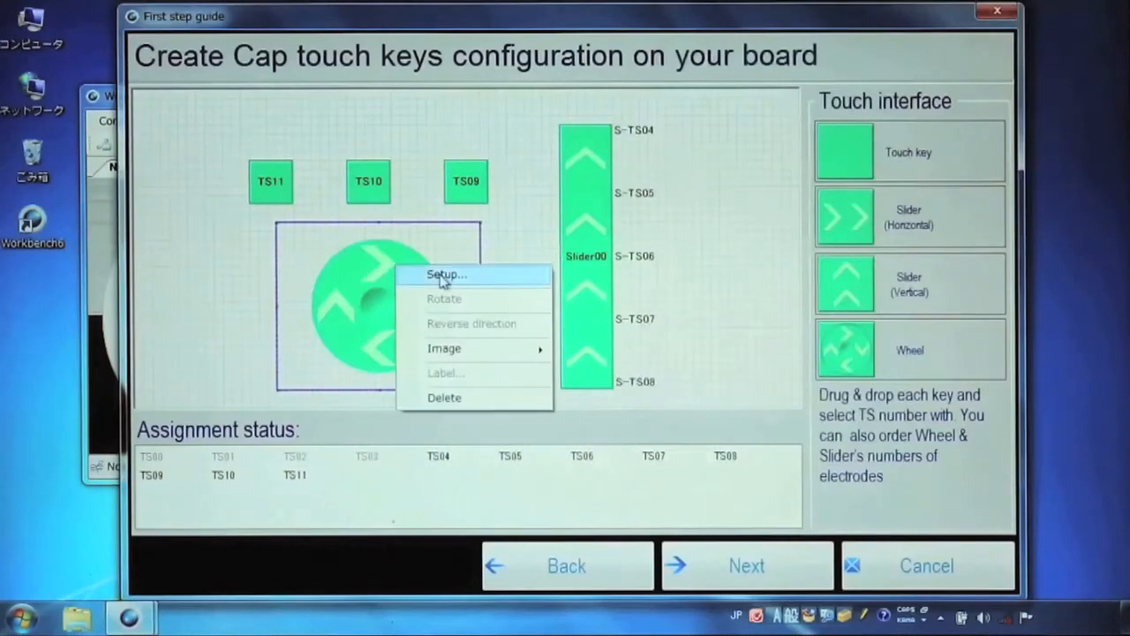
pyautogui.click(433, 275)
pyautogui.click(690, 205)
pyautogui.click(682, 231)
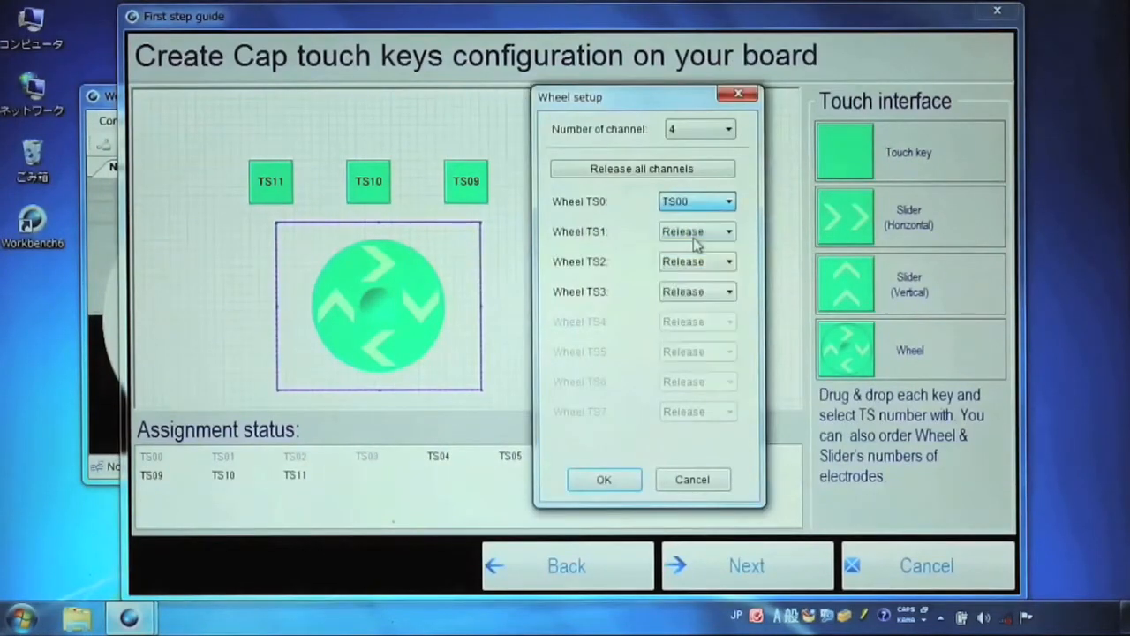
pyautogui.press('Return')
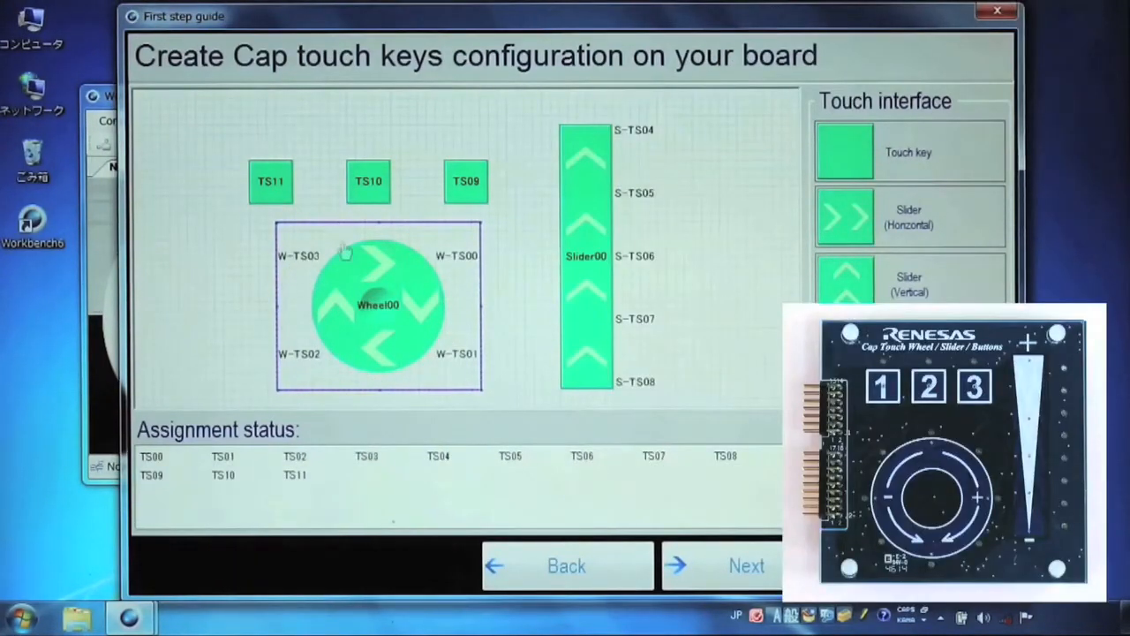
# Change the wheel's image direction to counterclockwise
pyautogui.rightClick(421, 277)
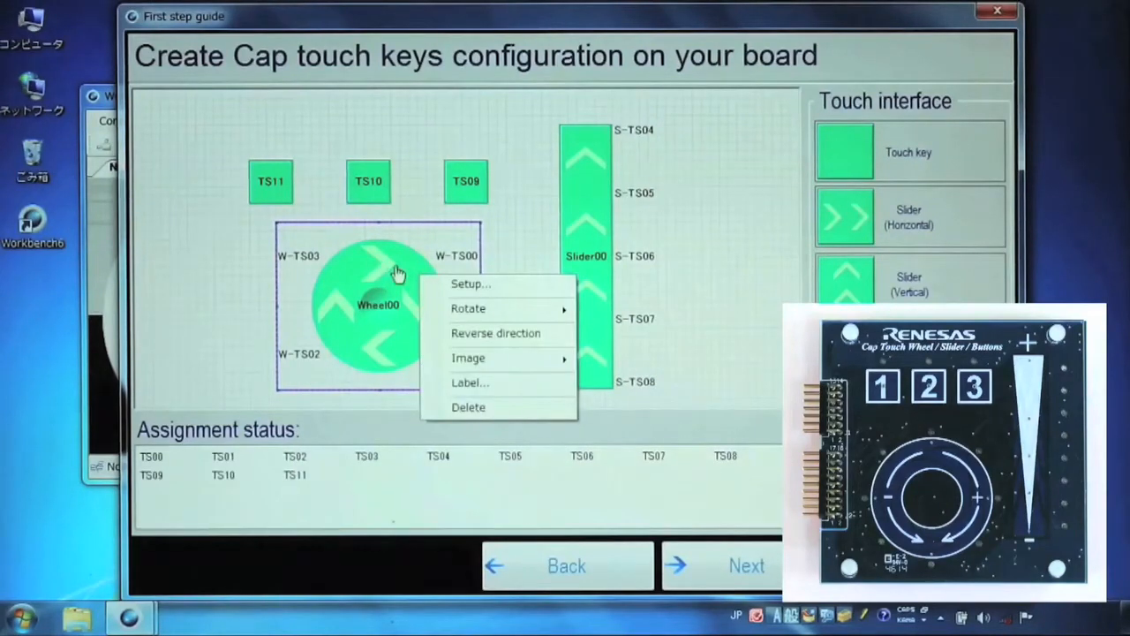
pyautogui.moveTo(487, 358)
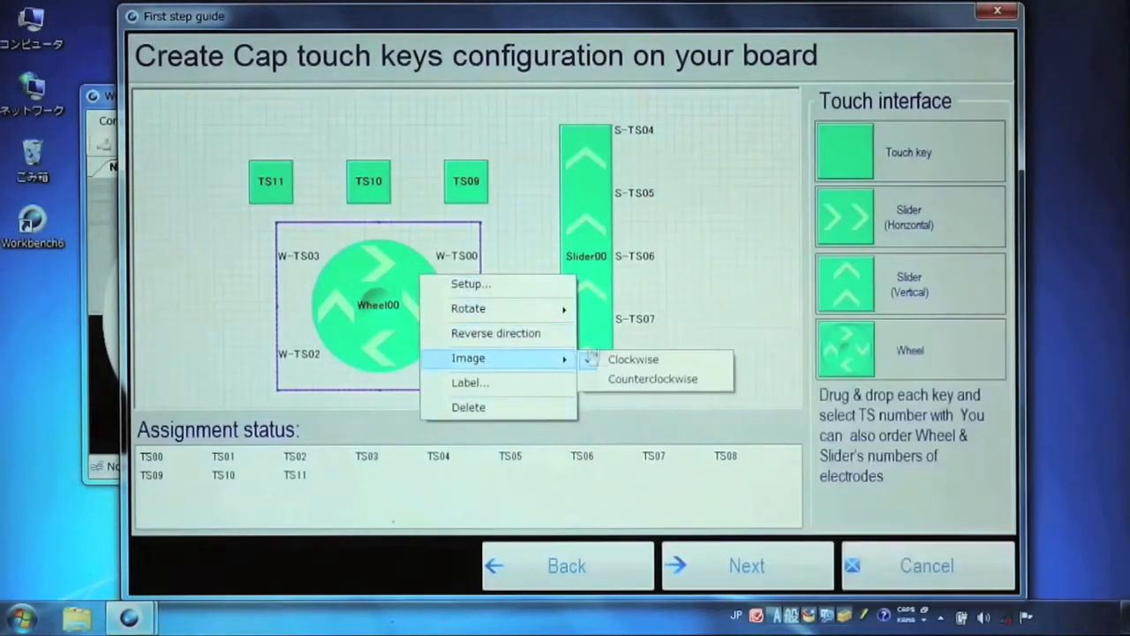
pyautogui.click(624, 380)
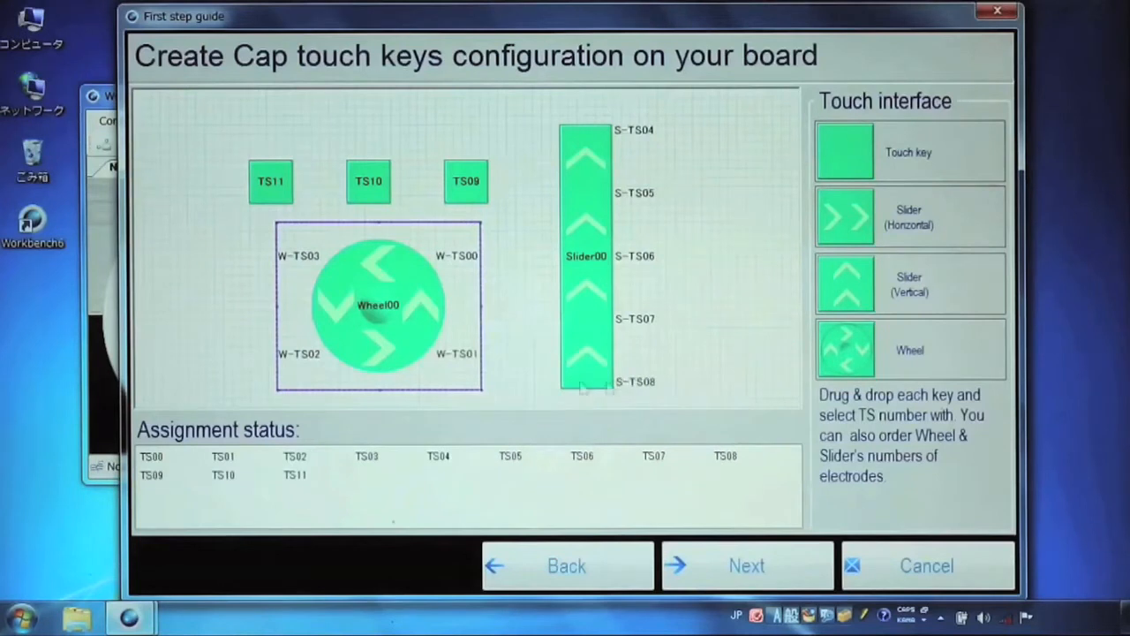
# Accept the touch key configuration and keep the default Documents directory for the project files
pyautogui.click(472, 190)
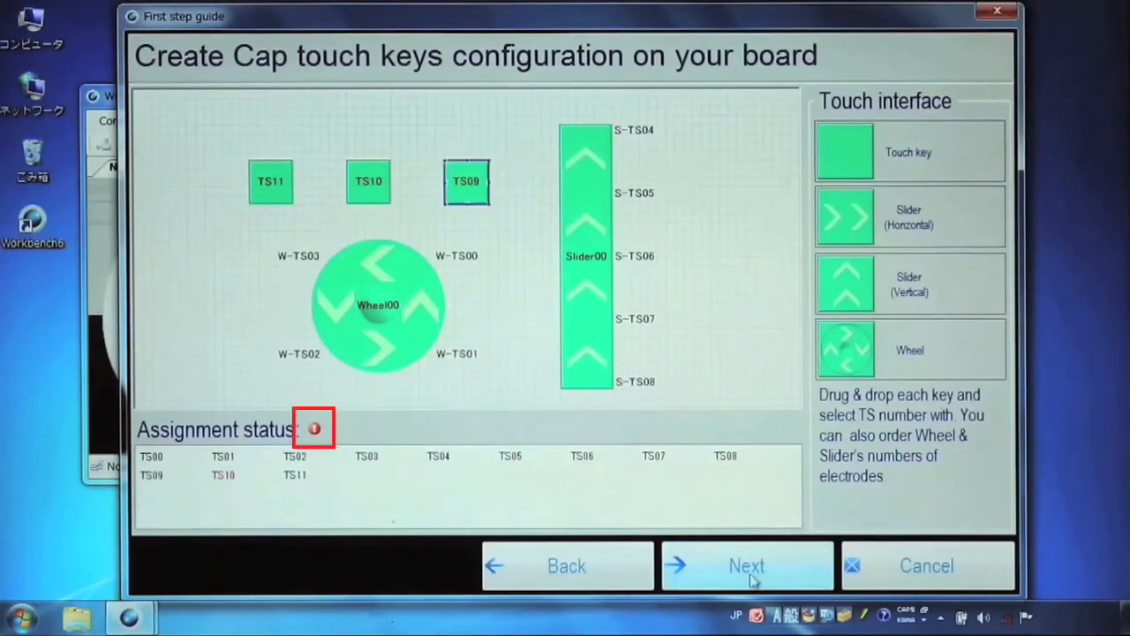
pyautogui.click(752, 577)
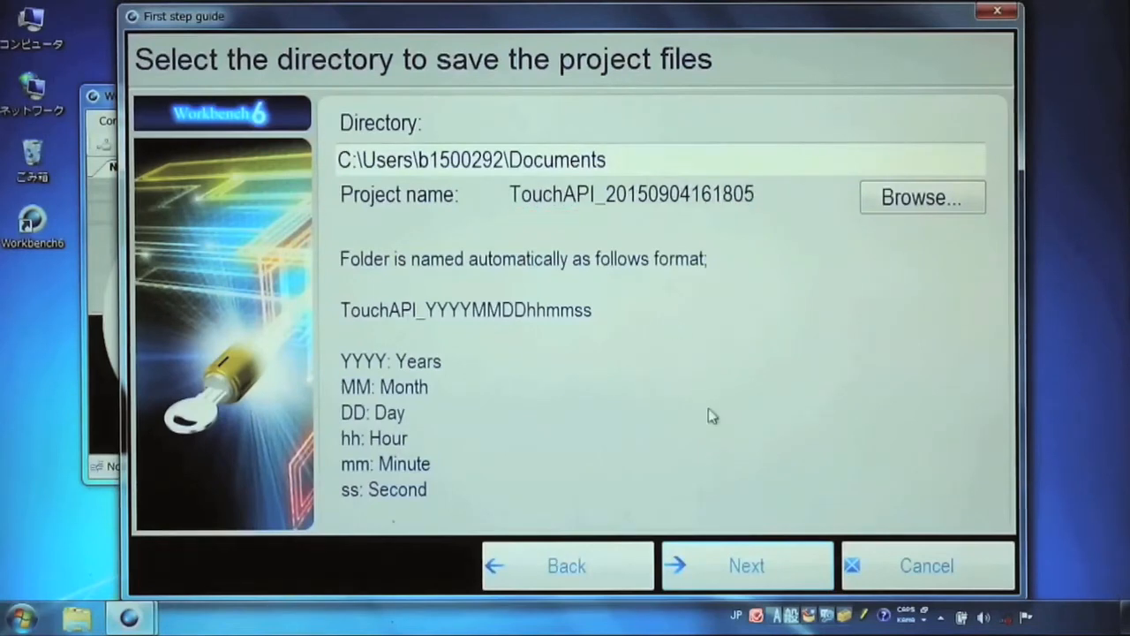
pyautogui.click(745, 568)
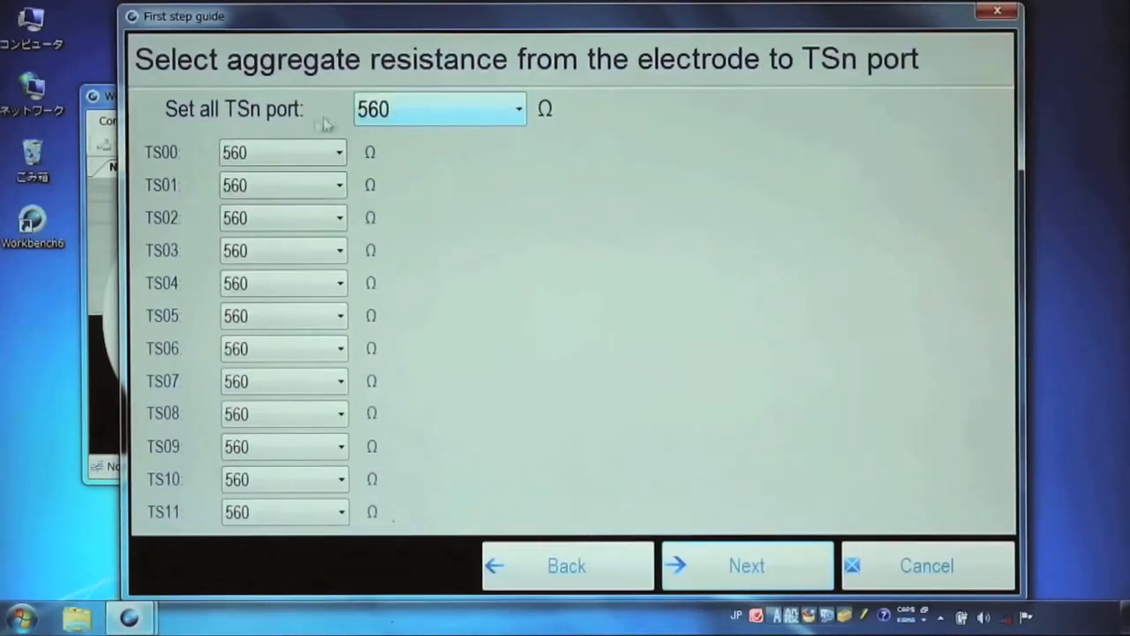
# Set resistances of 510, 470 and 430 Ω for TS00, TS01 and TS03, and reset all TSn ports to 560 Ω
pyautogui.click(272, 160)
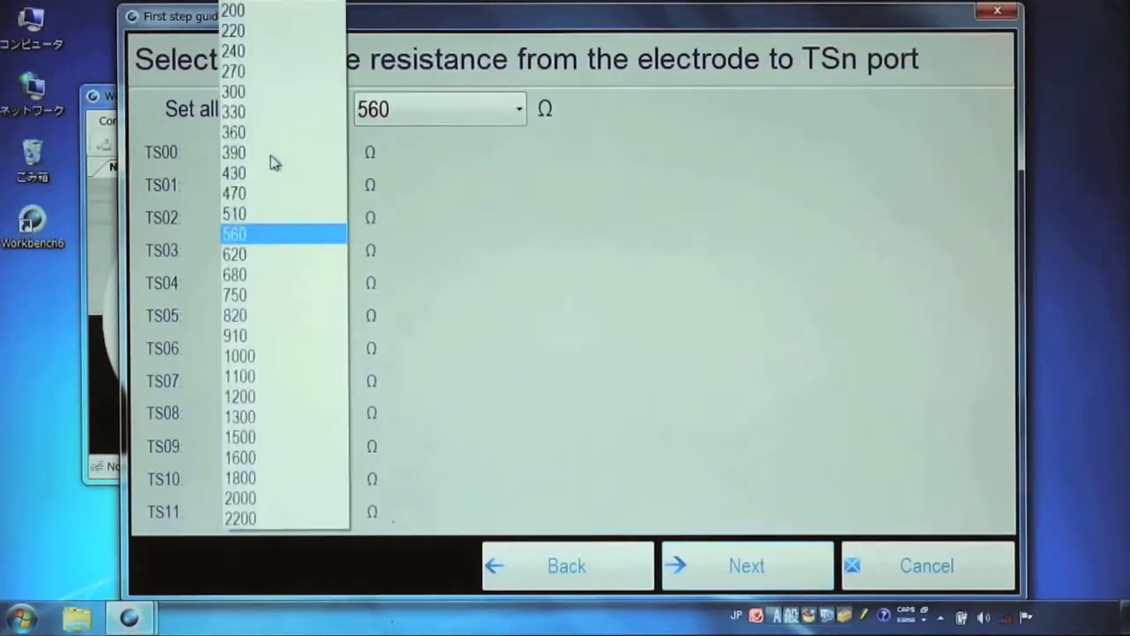
pyautogui.click(255, 214)
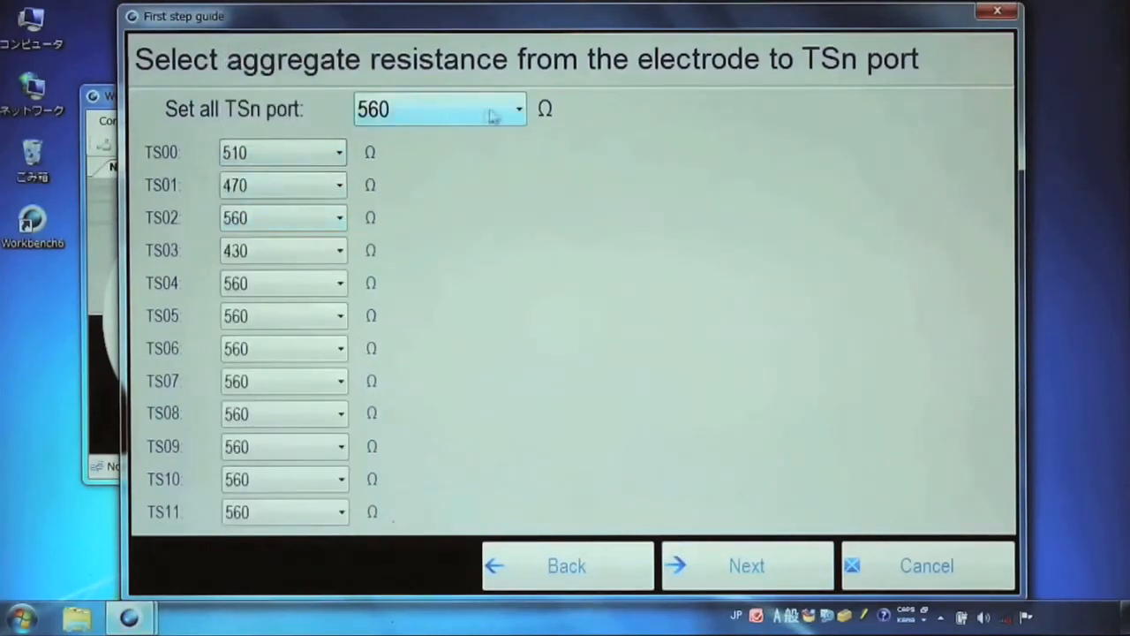
pyautogui.click(497, 116)
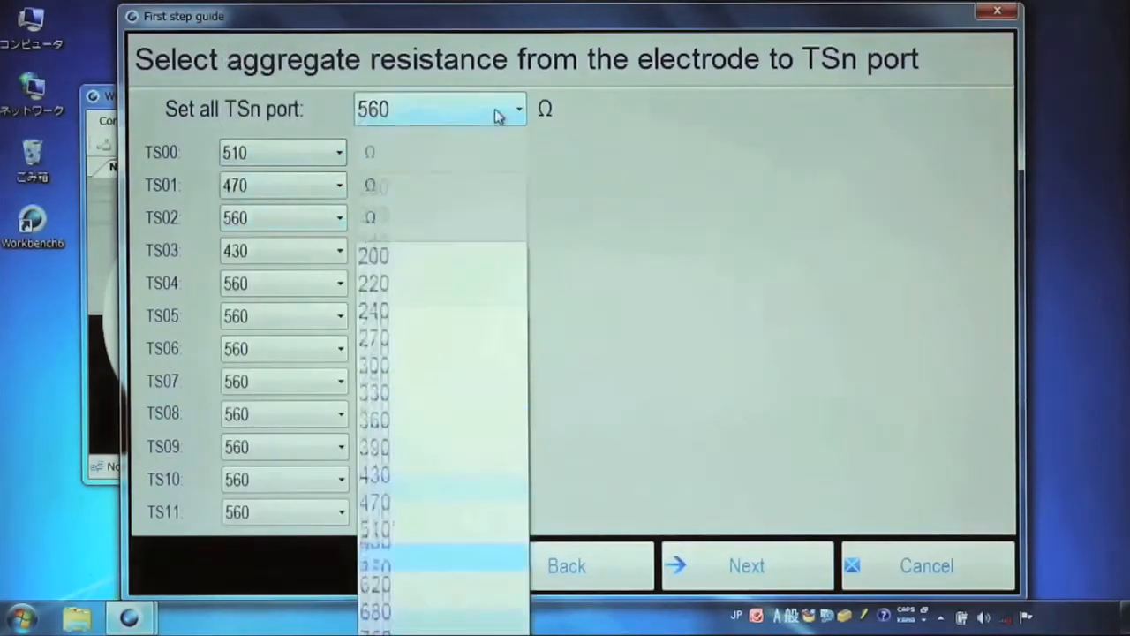
pyautogui.click(394, 316)
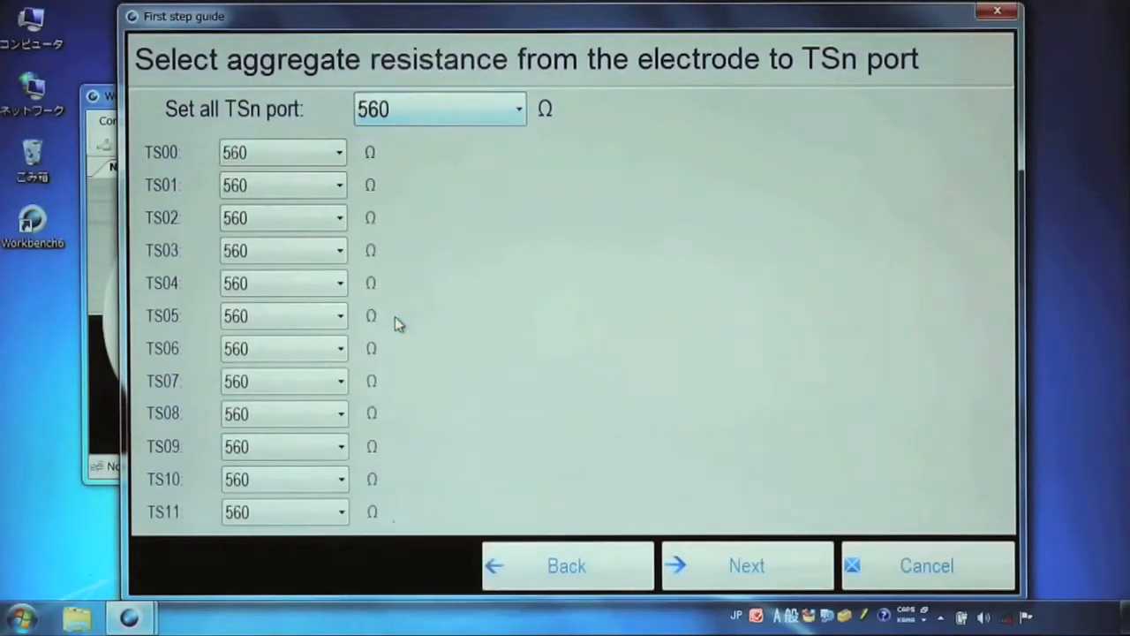
# Accept the port resistances and run the target board startup, building the project and downloading and executing its firmware
pyautogui.click(756, 574)
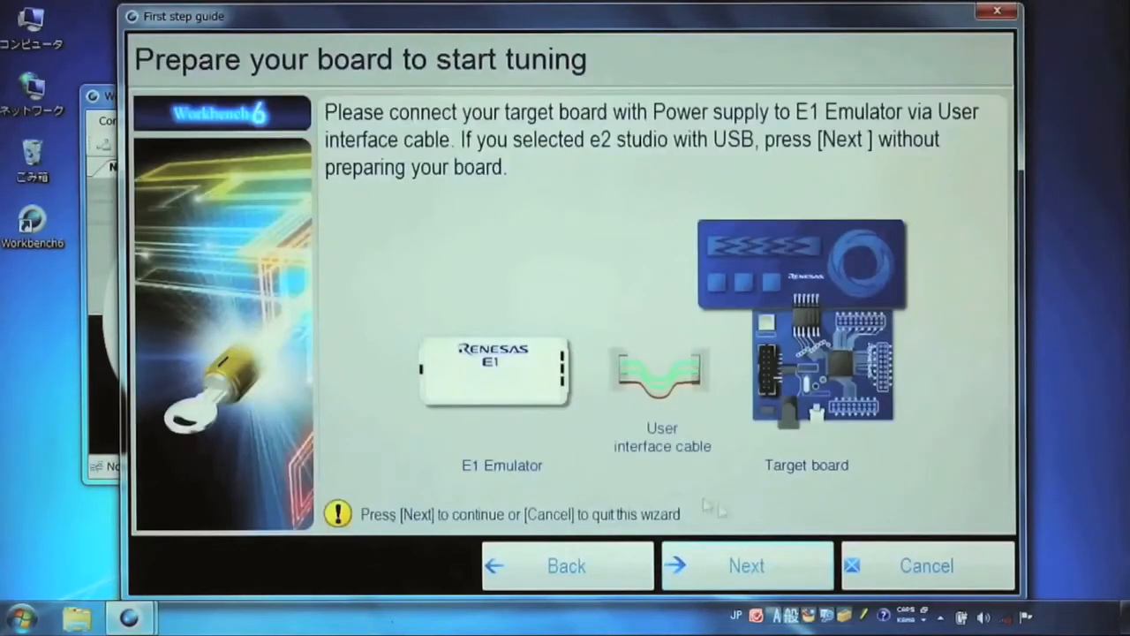
pyautogui.click(748, 567)
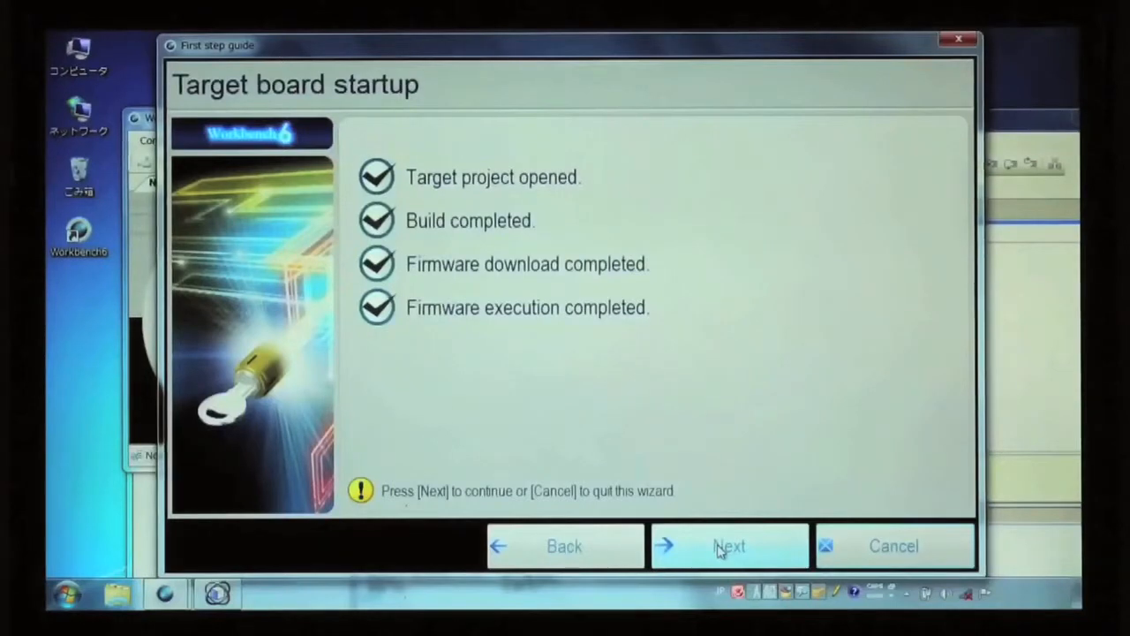
# Run the parasitic capacitance measurement with offset current tuning for TS00 to TS11 and accept the resulting sensor drive pulse frequencies
pyautogui.click(726, 550)
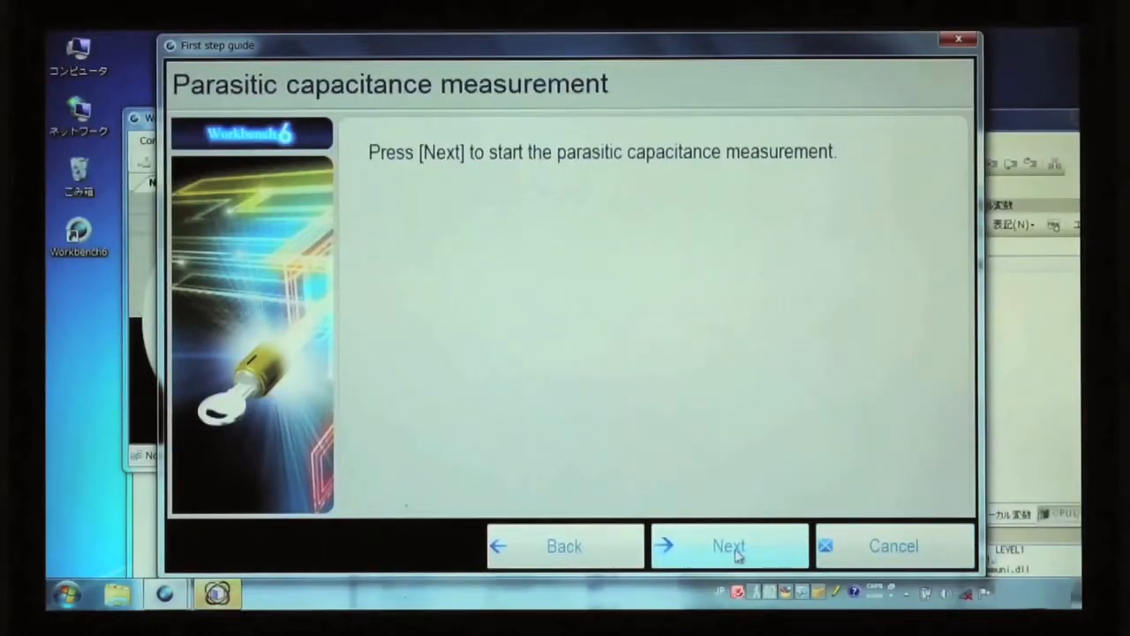
pyautogui.click(737, 552)
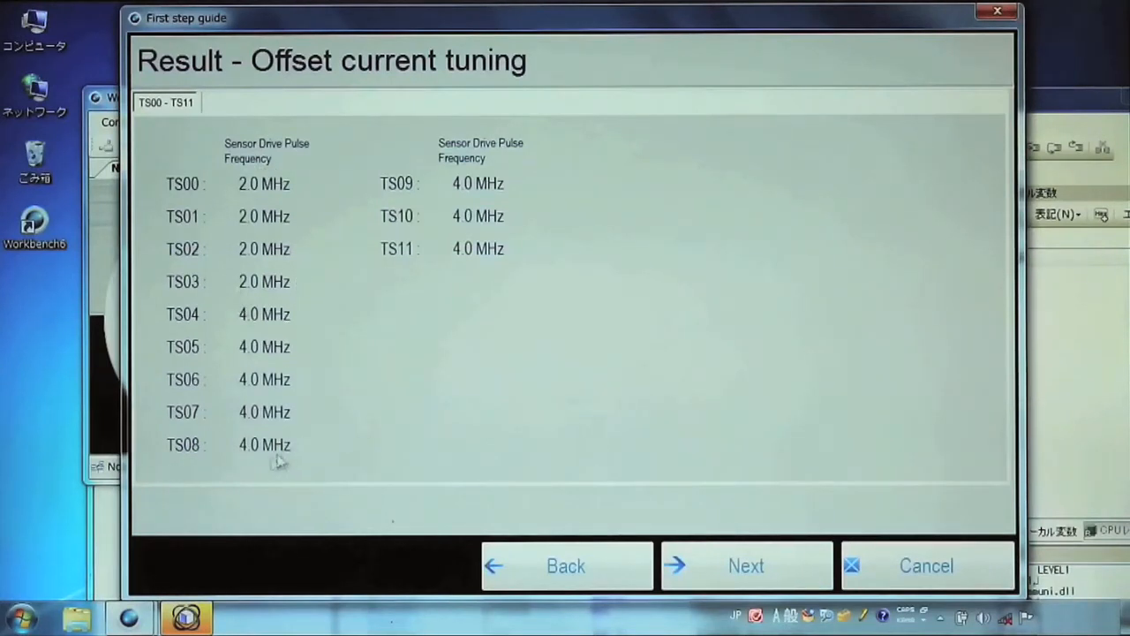
pyautogui.click(755, 569)
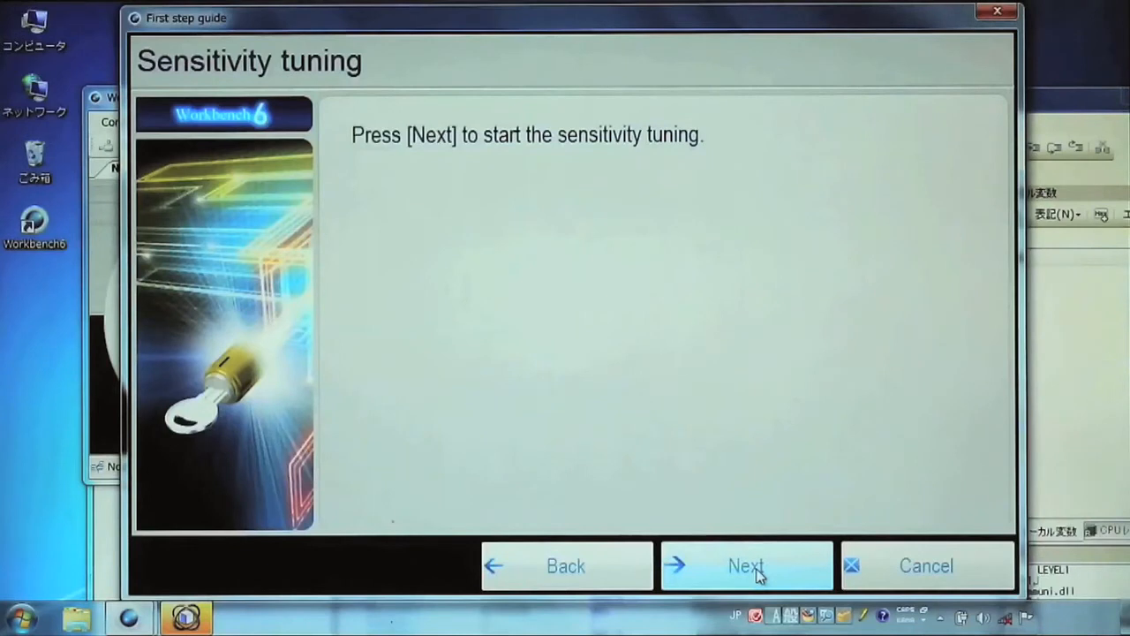
# Start the sensitivity tuning and record the maximum and usual touch capacitance for key TS09
pyautogui.click(757, 573)
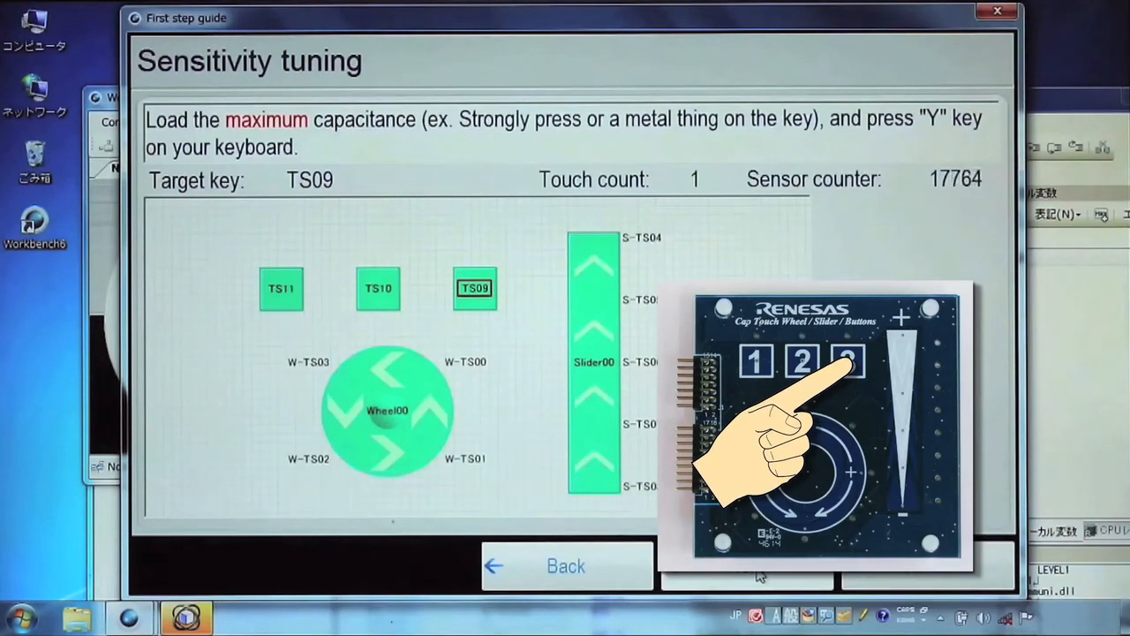
pyautogui.press('y')
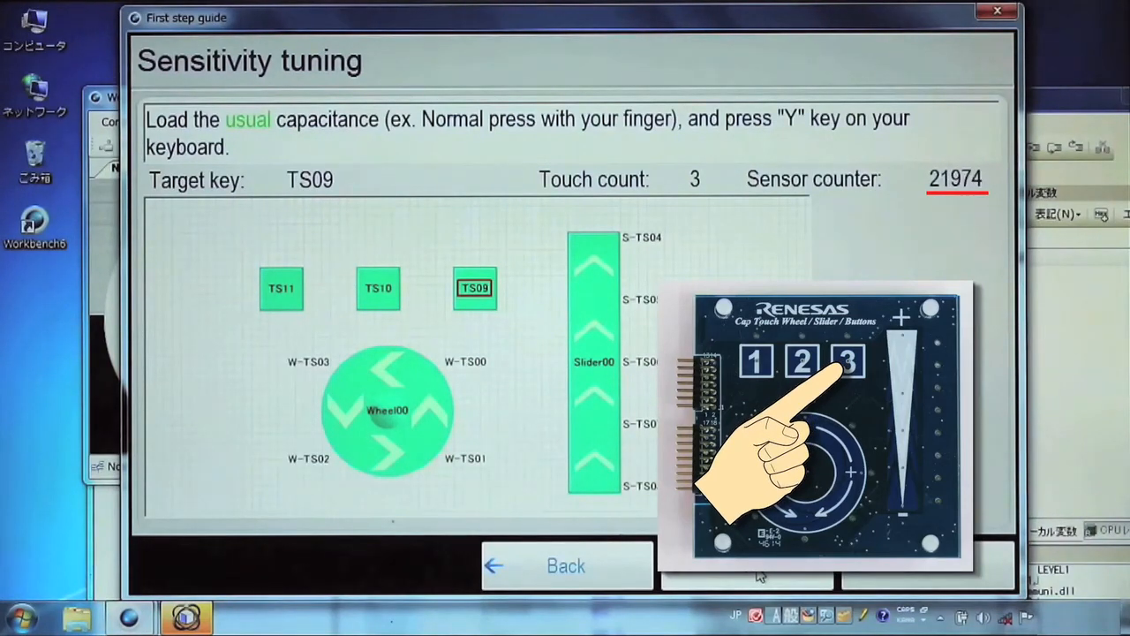
pyautogui.press('y')
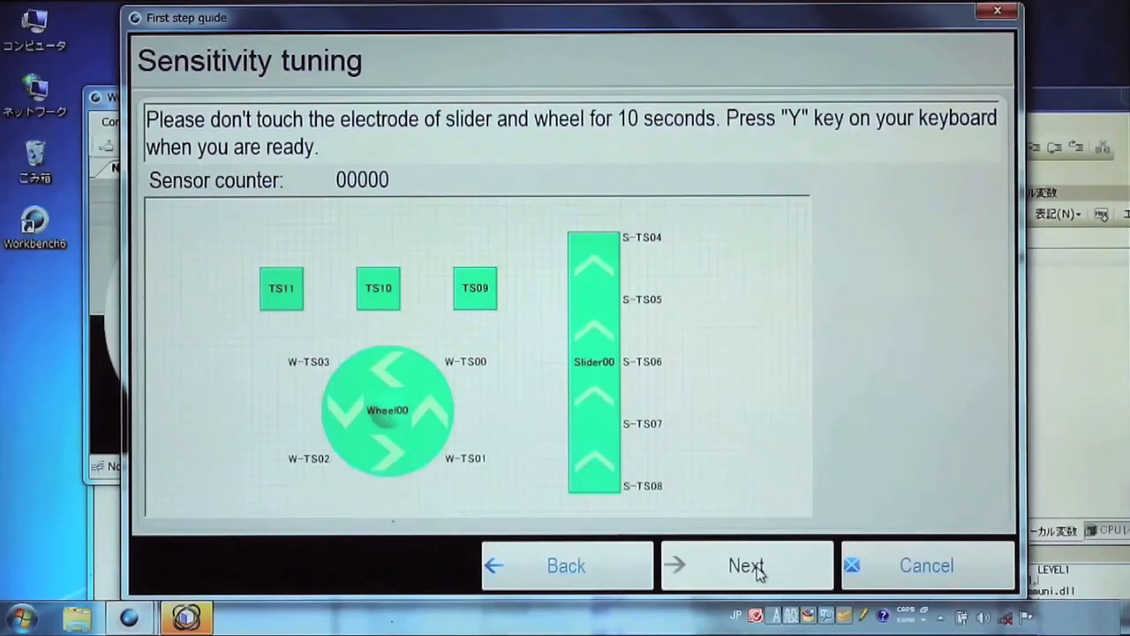
# Record the untouched state of the slider and wheel electrodes, plus the finger movements on Slider00 and Wheel00, to complete their sensitivity tuning
pyautogui.press('y')
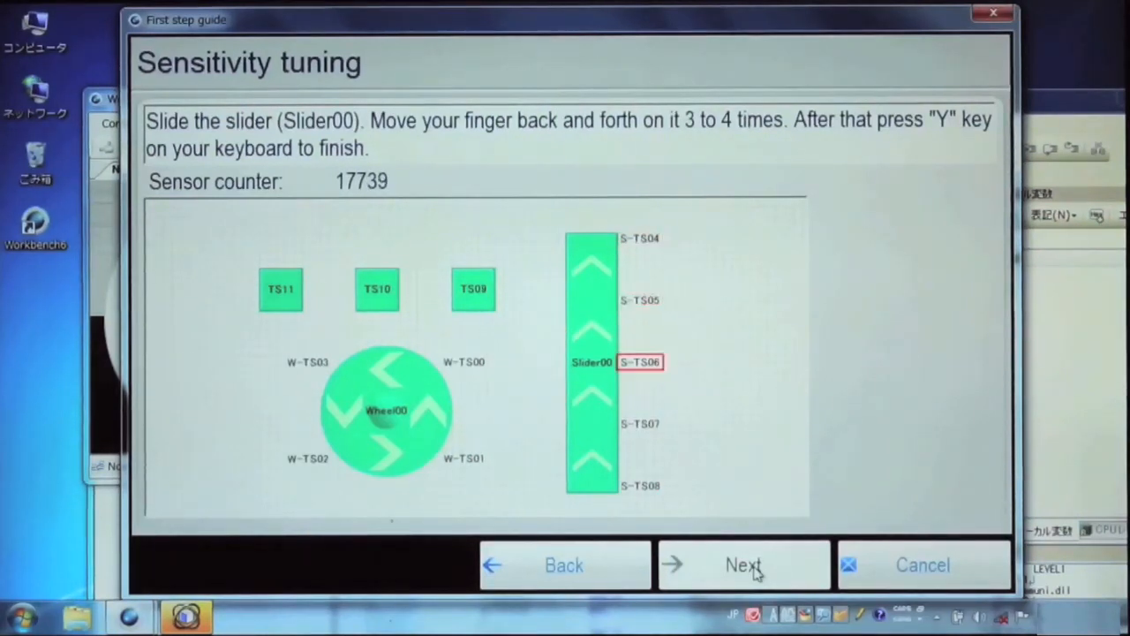
pyautogui.press('y')
pyautogui.press('y')
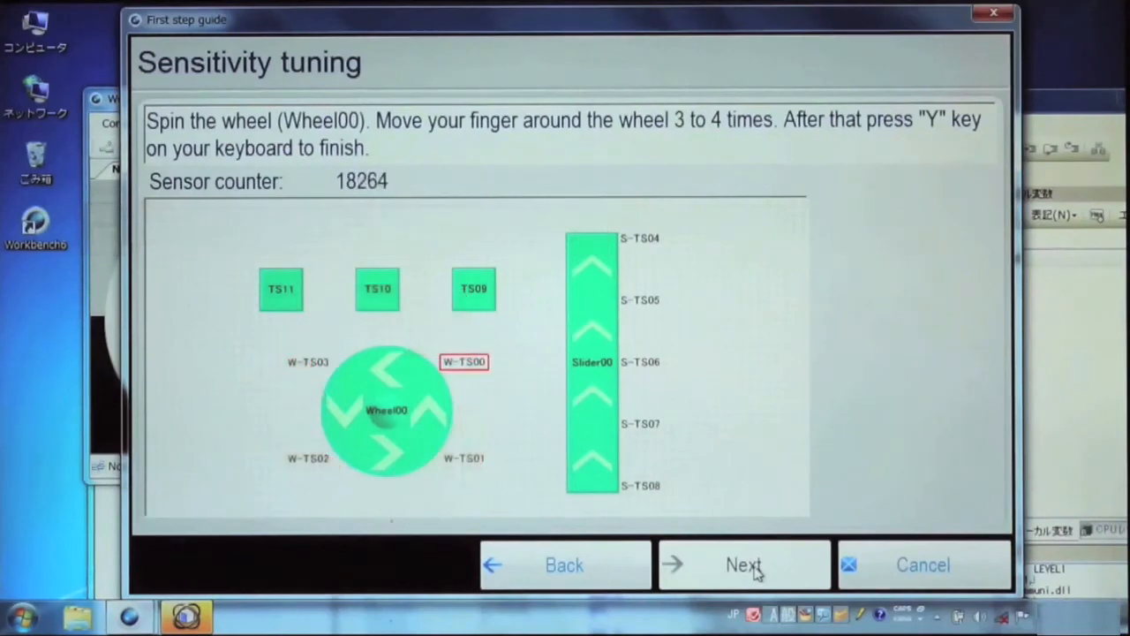
pyautogui.press('y')
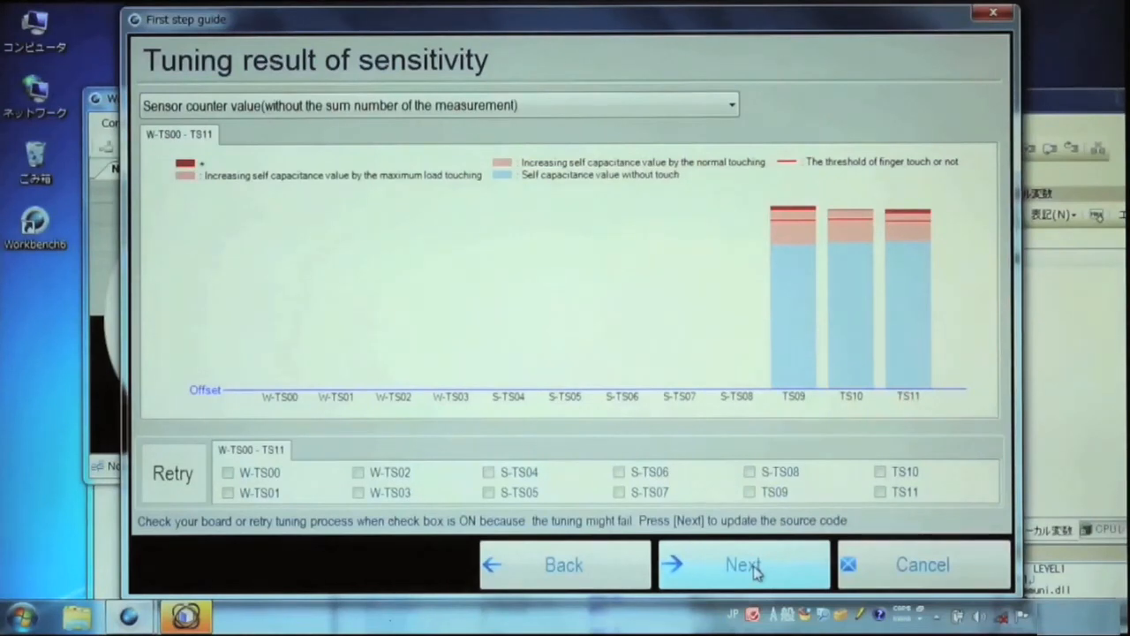
# Retry the sensitivity tuning for key TS10 only, recording its touch capacitance again
pyautogui.click(881, 474)
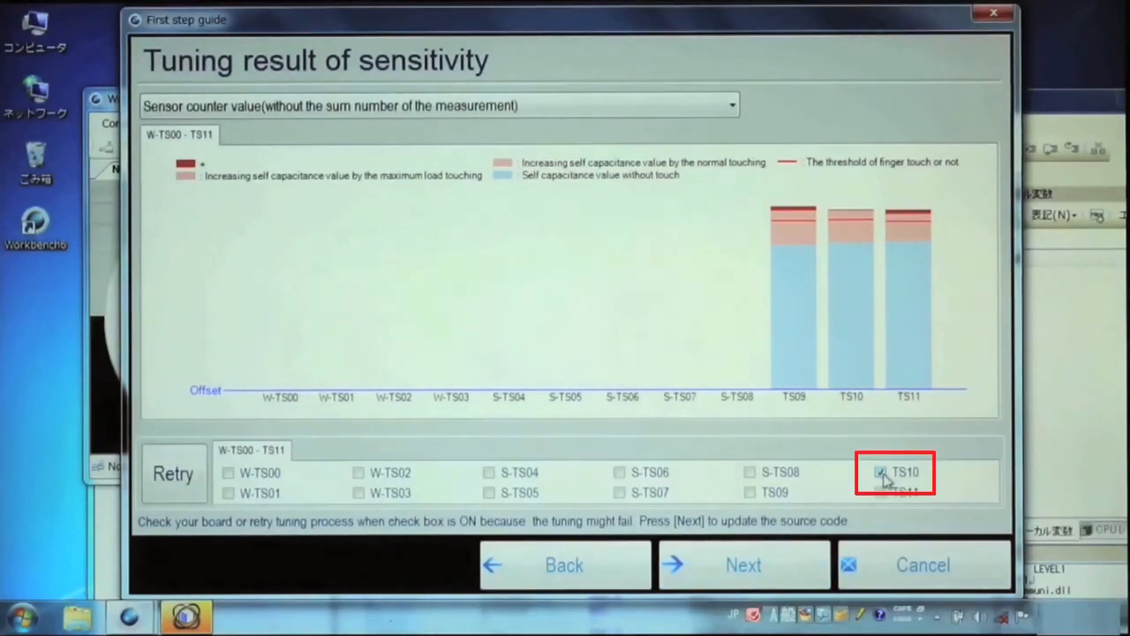
pyautogui.click(178, 475)
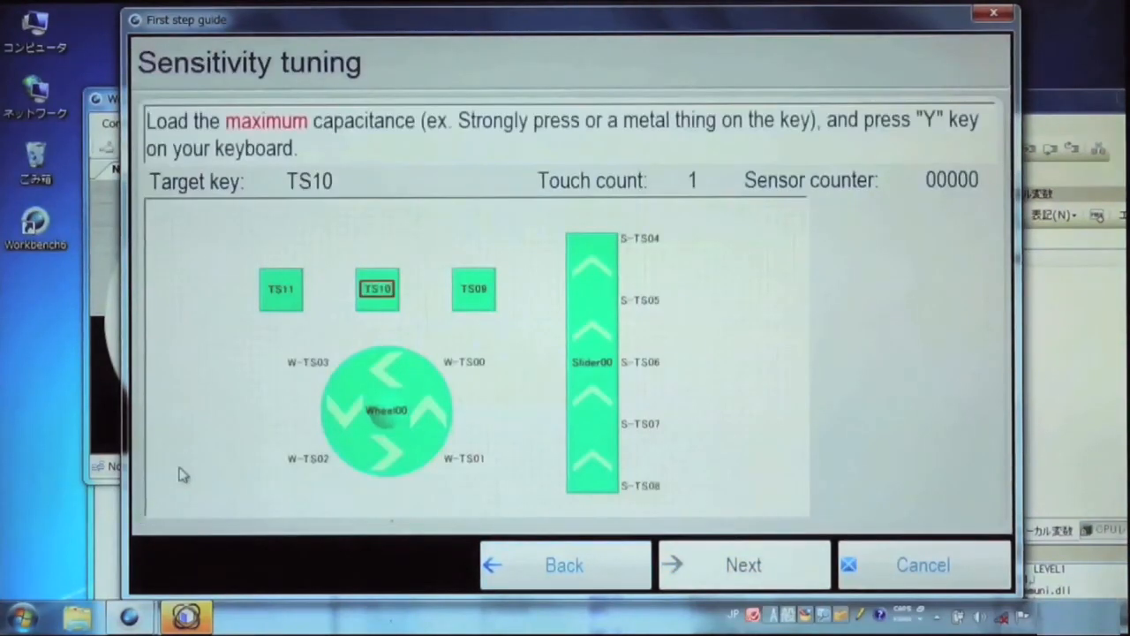
pyautogui.press('y')
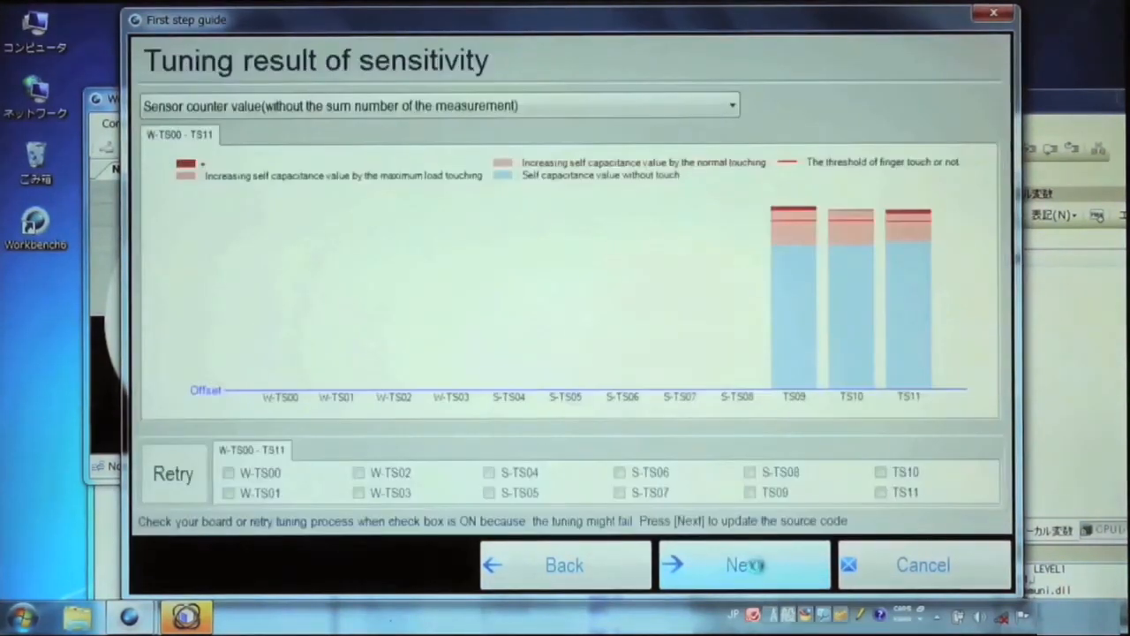
# Accept the sensitivity results to update the source code, rebuild and run the firmware on the target board, and finish the guide
pyautogui.click(755, 566)
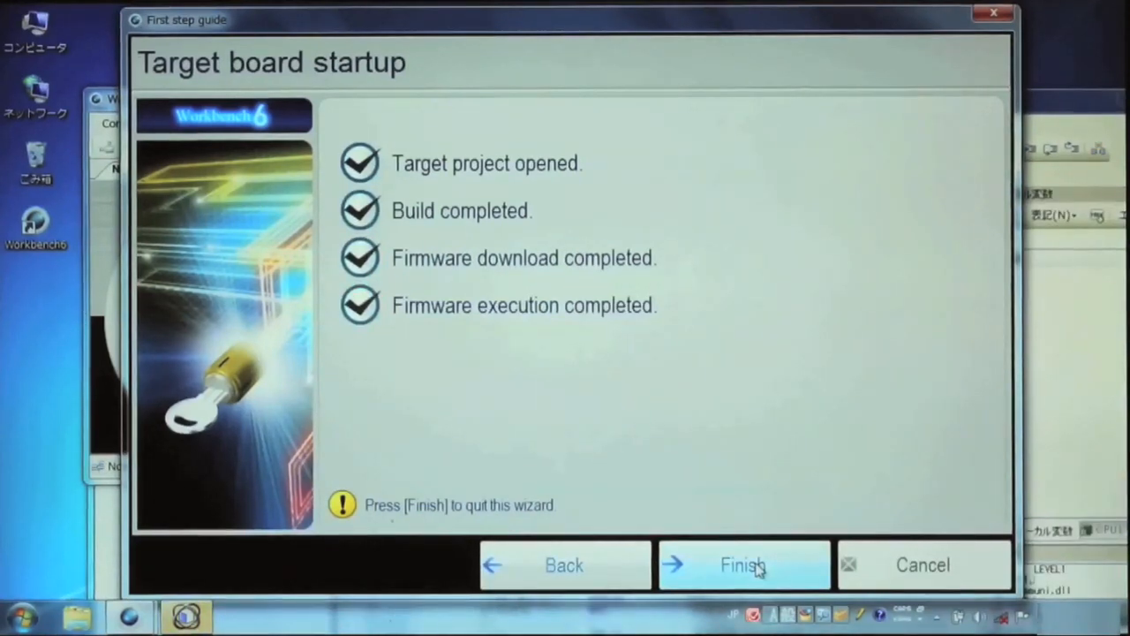
pyautogui.click(756, 566)
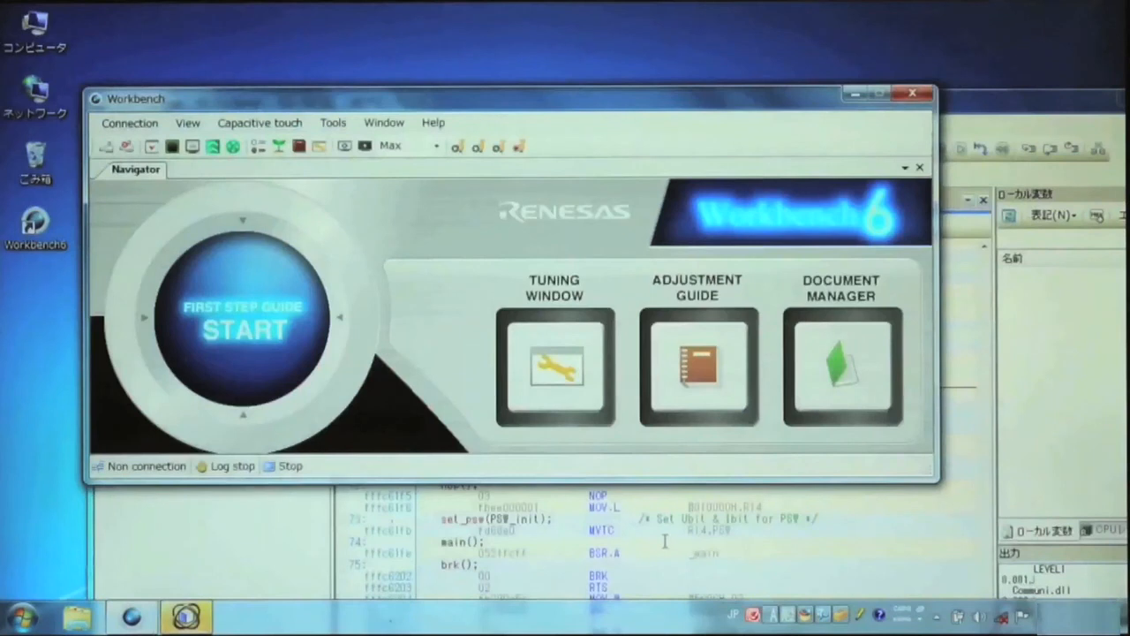